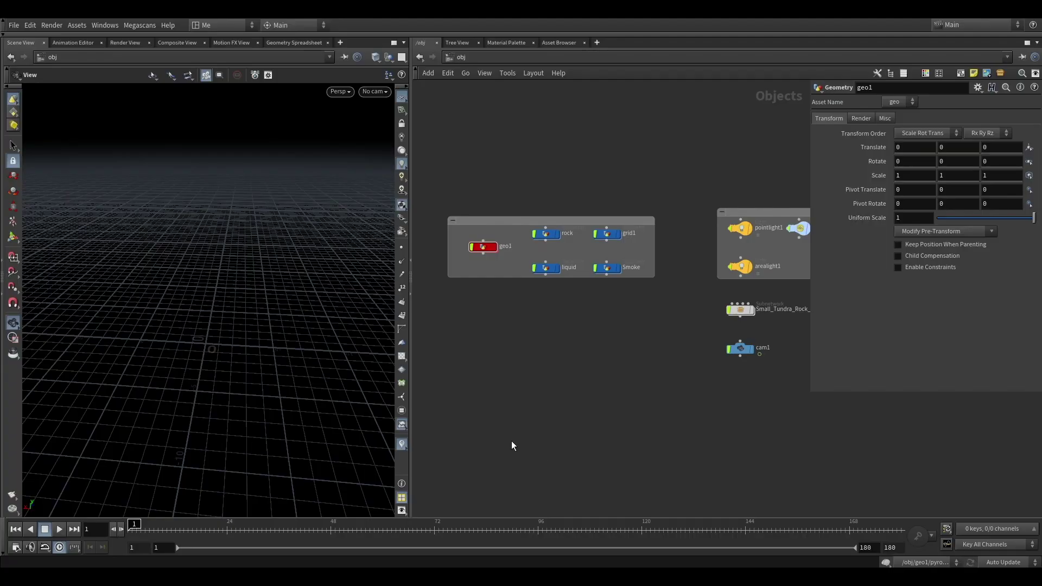
Step: Open the Small_Tundra_Rock_0 subnetwork and frame its rock geometry to examine the imported asset
middle_click_drag(601, 337, 614, 353)
middle_click_drag(541, 369, 570, 359)
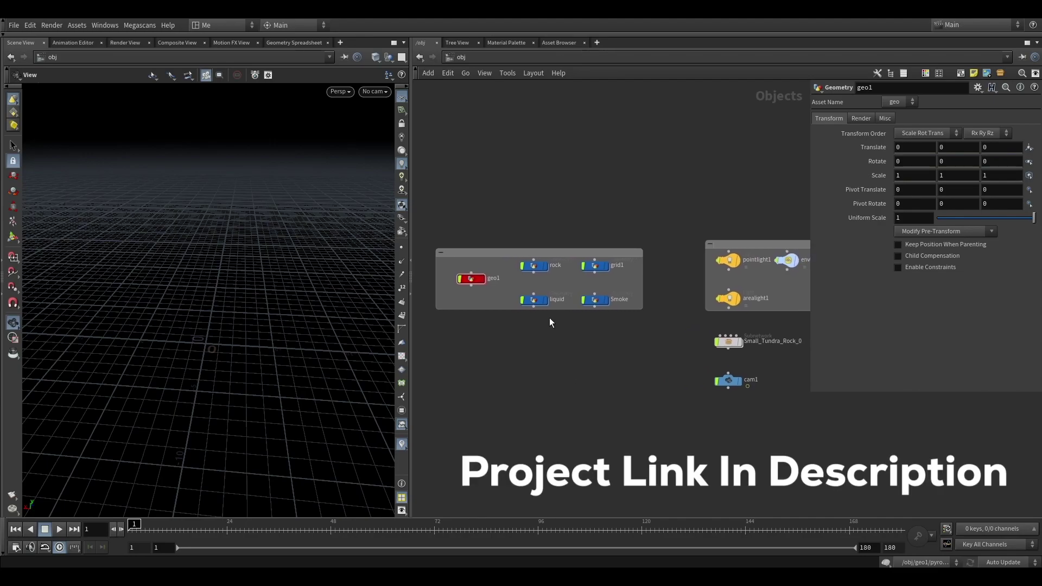
scroll(549, 318, "up", 3)
middle_click_drag(502, 334, 484, 310)
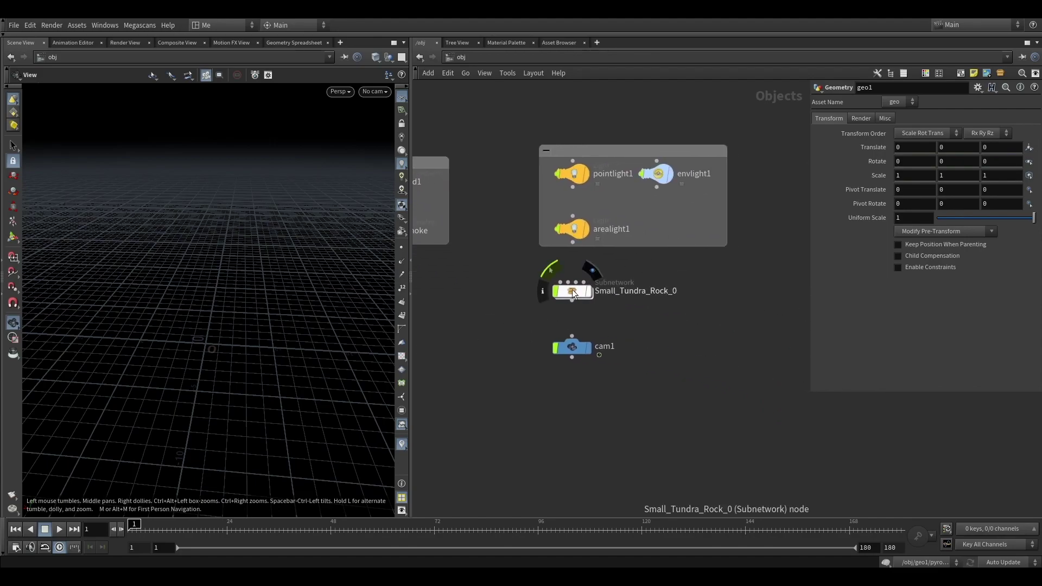
double_click(574, 291)
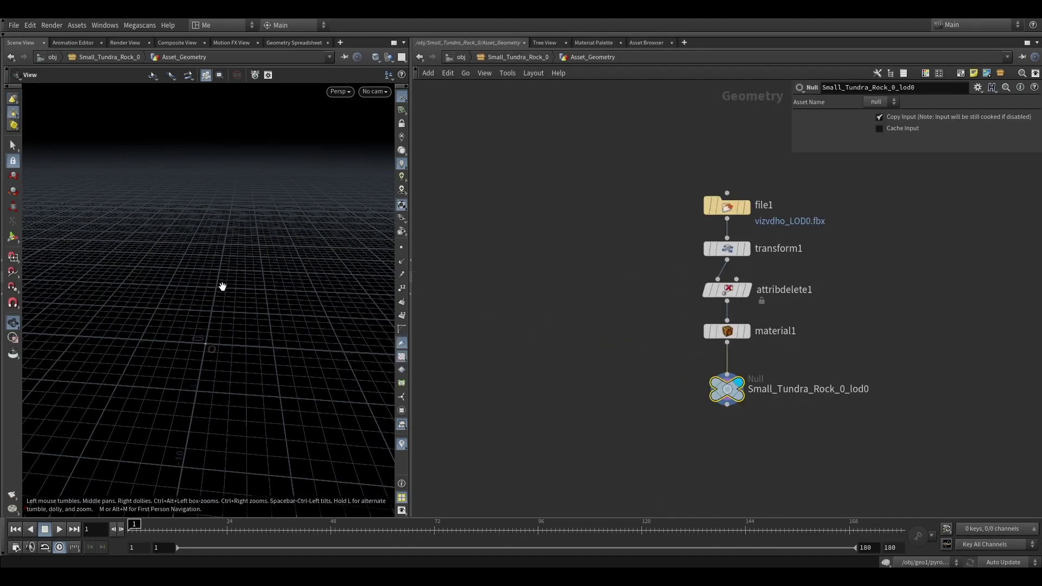
key("space+g")
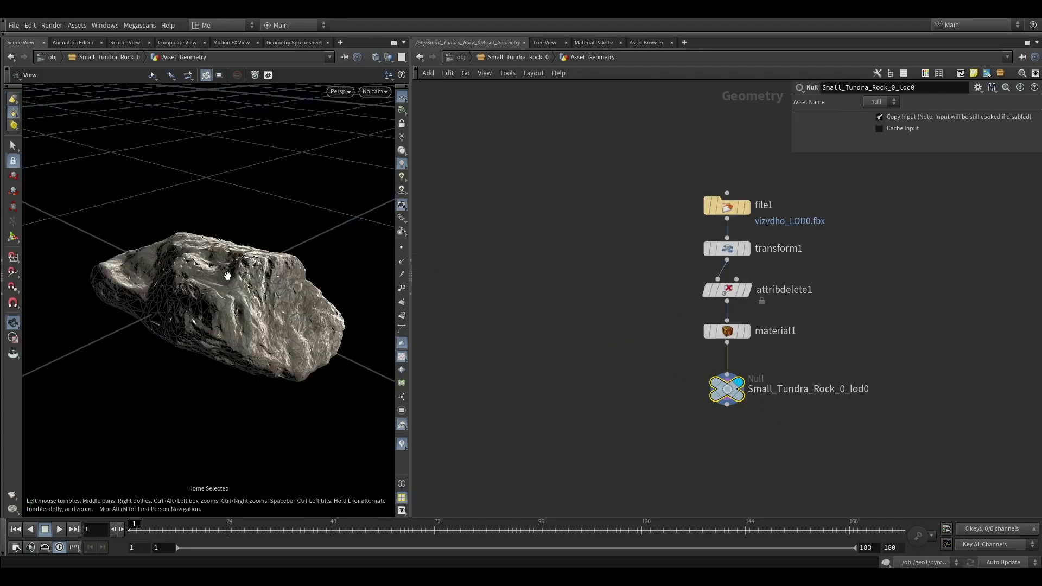
left_click_drag(223, 270, 201, 269)
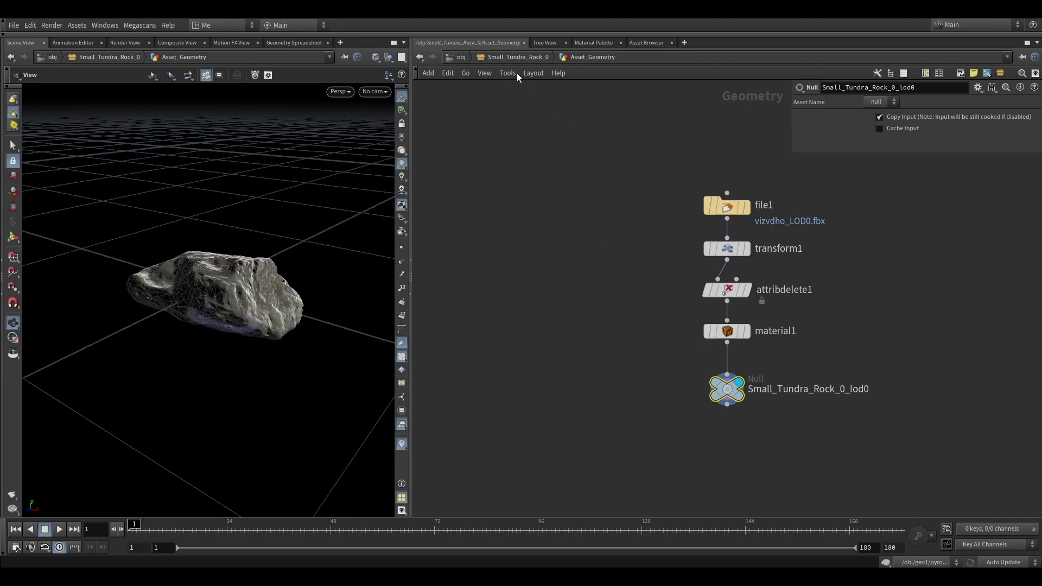
Step: Return to the object level and open the geo1 geometry network
left_click(504, 57)
left_click(461, 57)
scroll(467, 269, "down", 3)
middle_click_drag(467, 269, 670, 270)
scroll(553, 224, "up", 5)
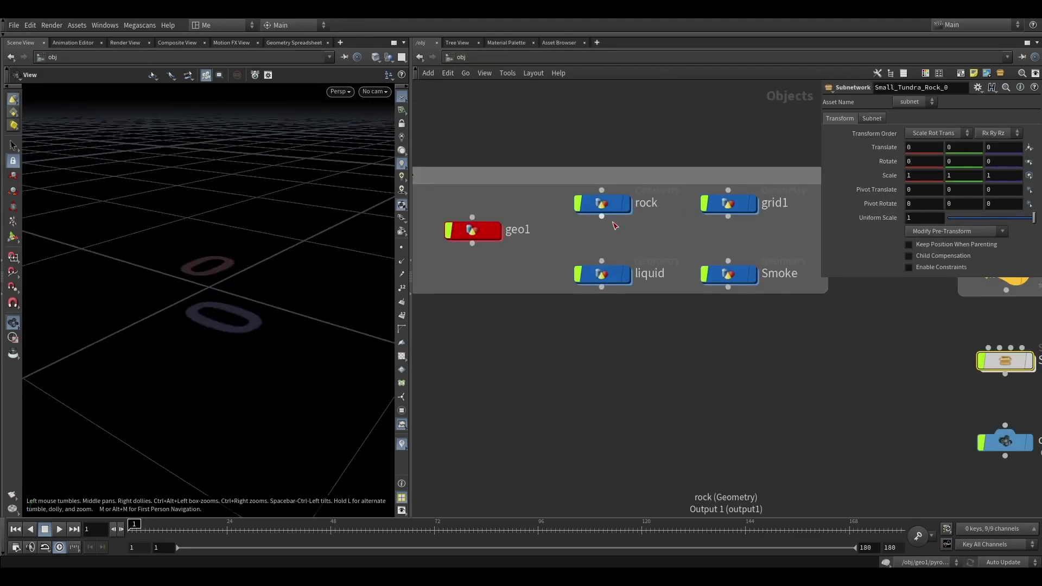
double_click(484, 230)
scroll(578, 295, "down", 6)
middle_click_drag(576, 309, 518, 207)
scroll(500, 205, "up", 1)
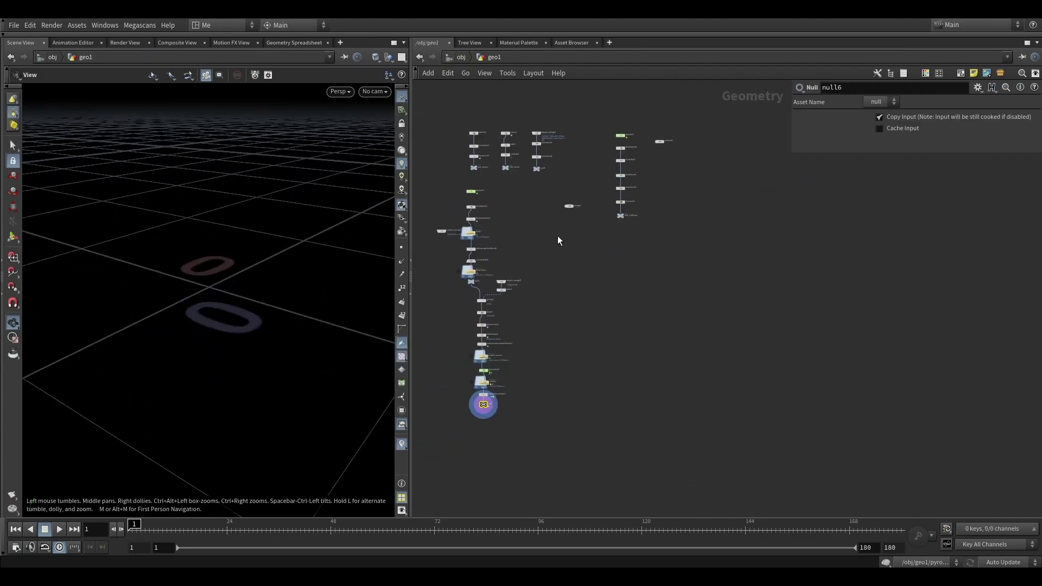
Step: Display object_merge1, transform3 and transform4 in turn and inspect the imported rock
middle_click_drag(589, 217, 546, 268)
scroll(485, 165, "up", 6)
scroll(534, 249, "up", 2)
left_click(529, 249)
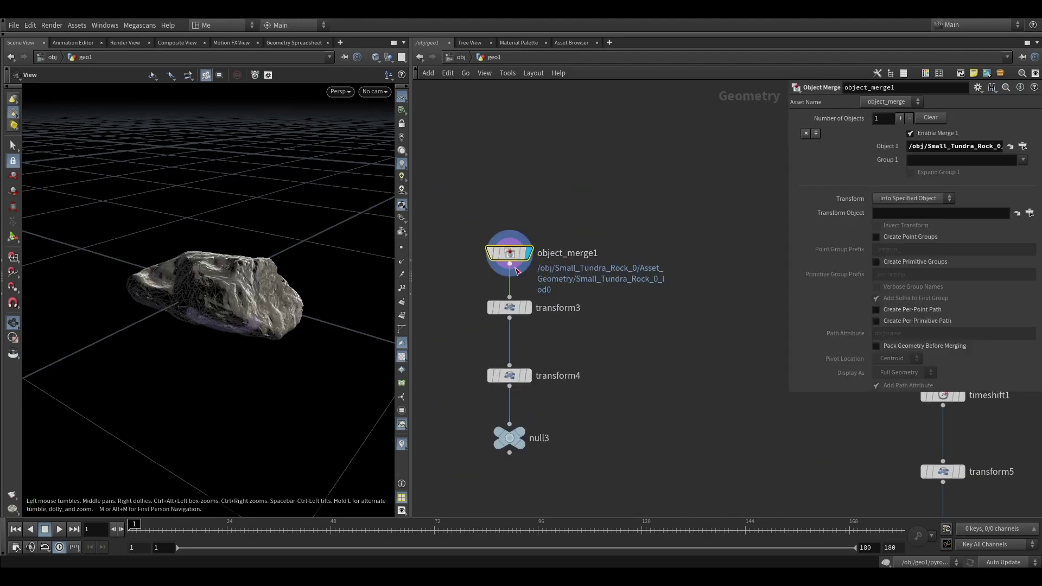
left_click(528, 308)
left_click(526, 376)
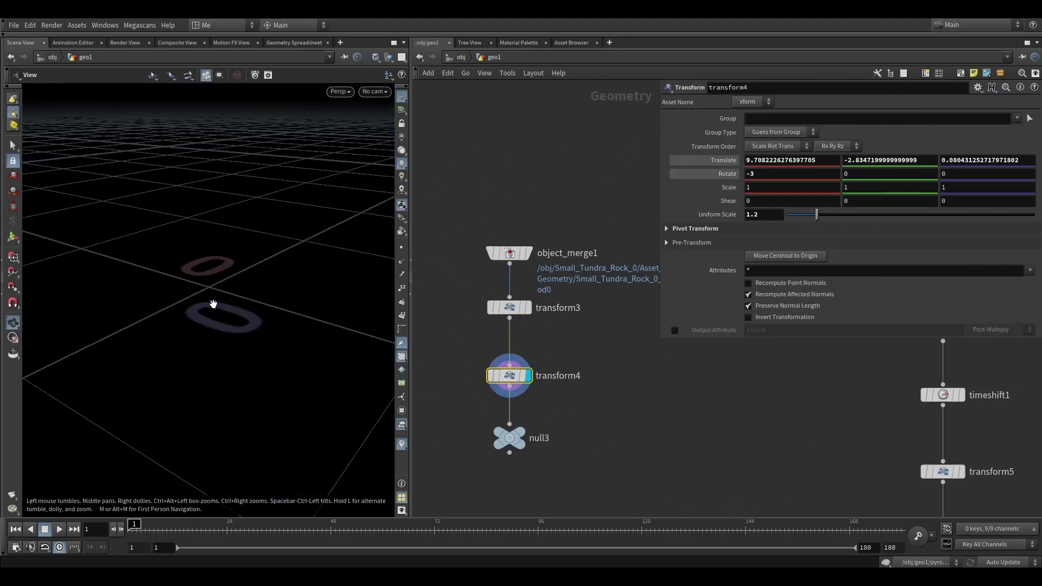
key("g")
left_click_drag(203, 275, 318, 181)
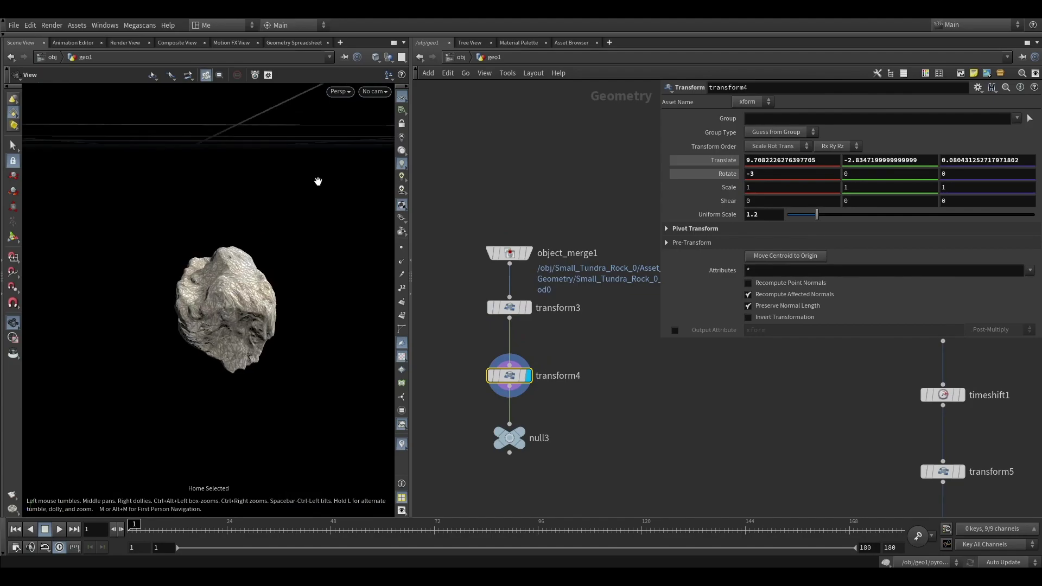
Step: Look through cam1 and scrub the timeline to review the rock at transform4, including from a free view
left_click(373, 91)
left_click(387, 145)
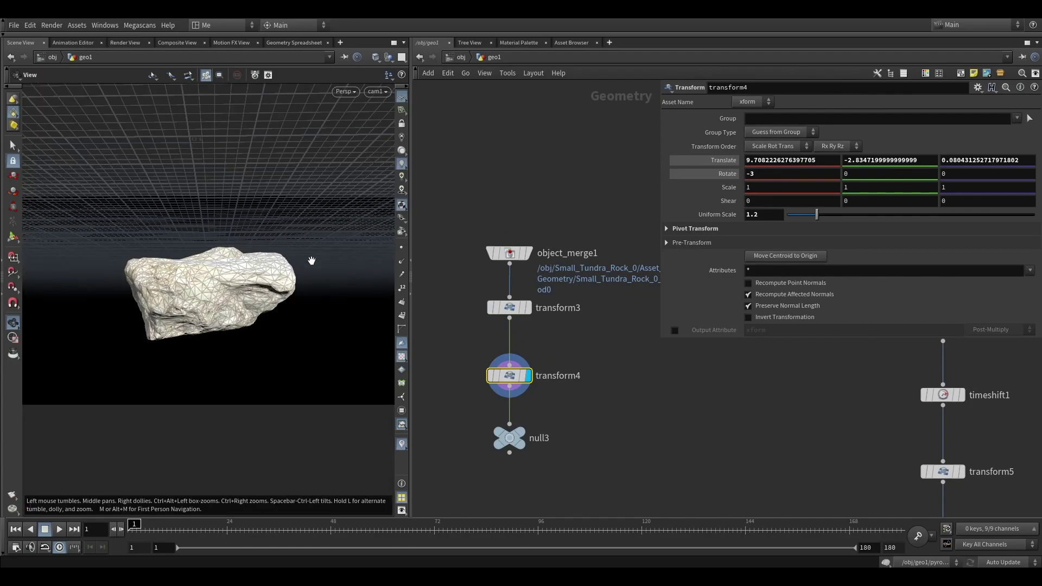
left_click_drag(195, 531, 122, 492)
left_click_drag(253, 326, 179, 275)
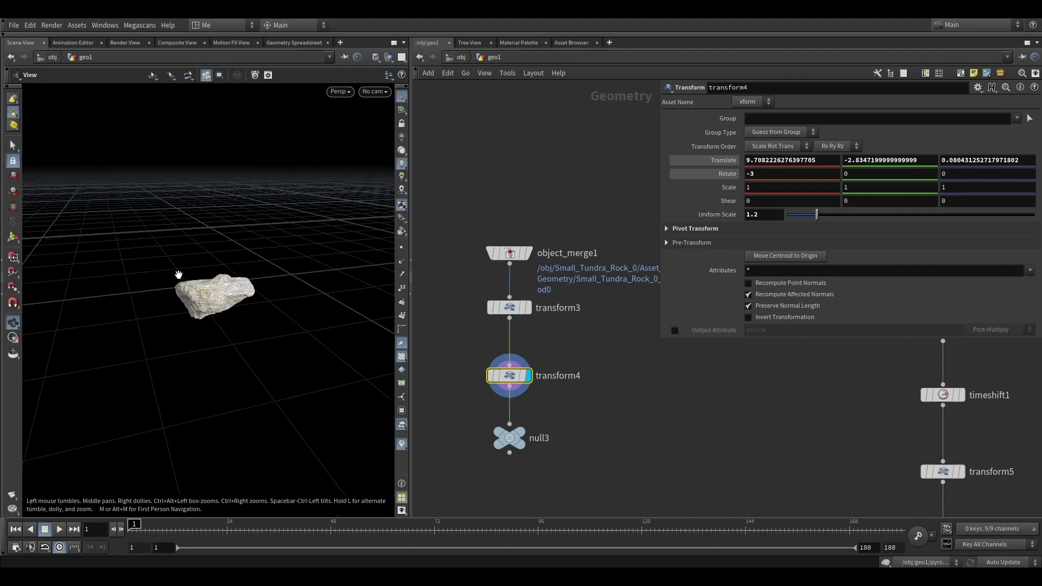
middle_click_drag(669, 378, 507, 276)
scroll(507, 276, "down", 3)
scroll(245, 304, "up", 3)
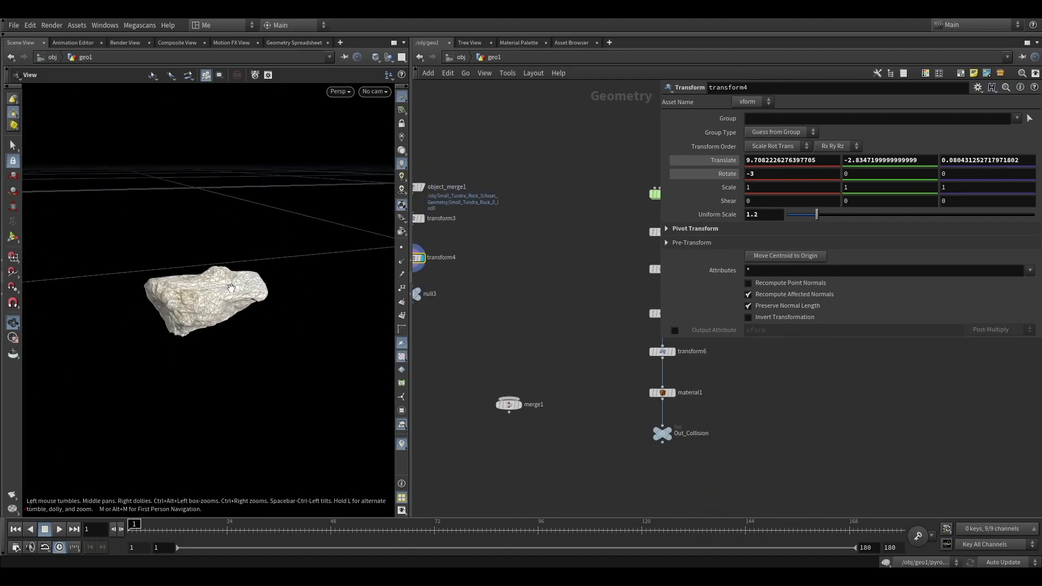
middle_click_drag(244, 324, 190, 275)
left_click_drag(190, 268, 152, 266)
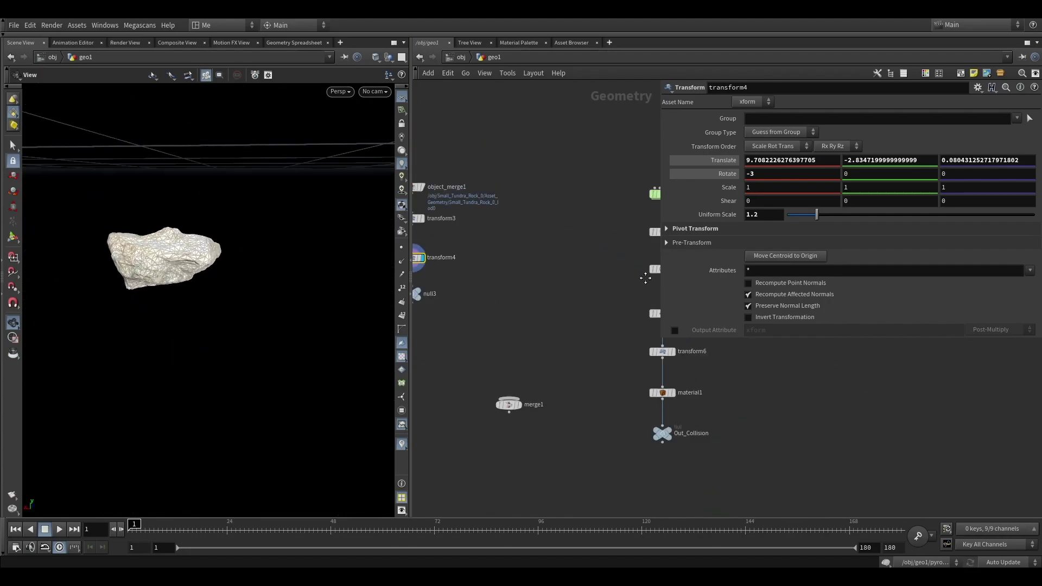
Step: Open dopnet1 and play its rigid body simulation of the rock with the ground plane
middle_click_drag(645, 278, 456, 242)
scroll(504, 197, "down", 1)
scroll(492, 197, "up", 4)
middle_click_drag(491, 193, 656, 238)
scroll(651, 216, "down", 2)
key("Tab")
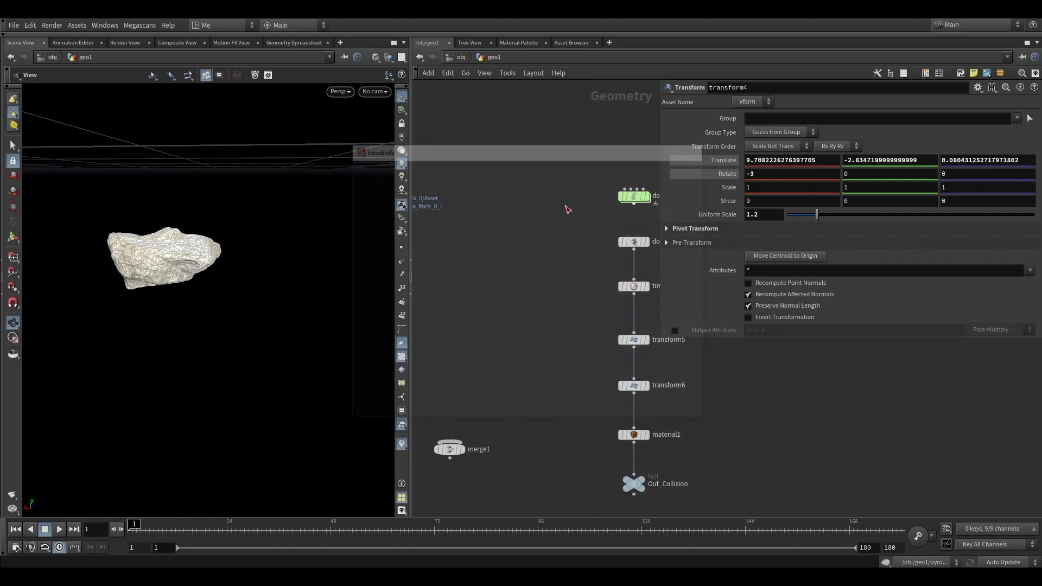
middle_click_drag(567, 210, 500, 193)
double_click(531, 185)
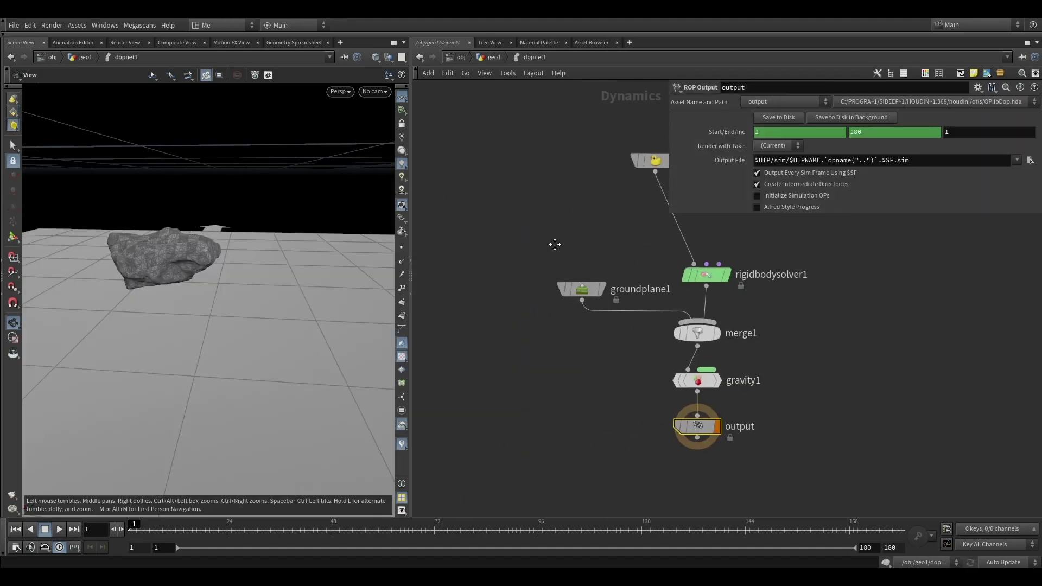
left_click(59, 531)
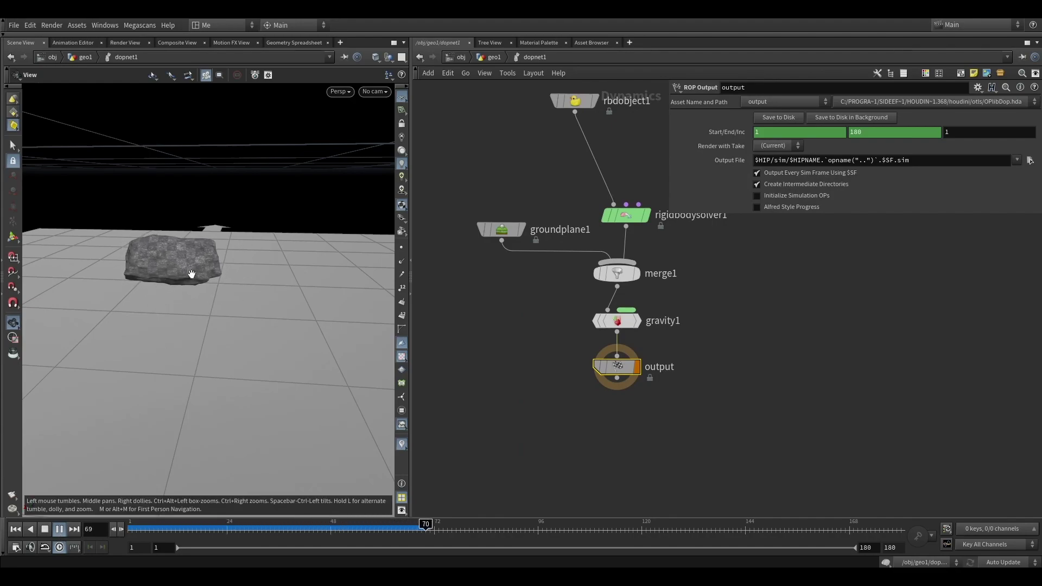
left_click(60, 530)
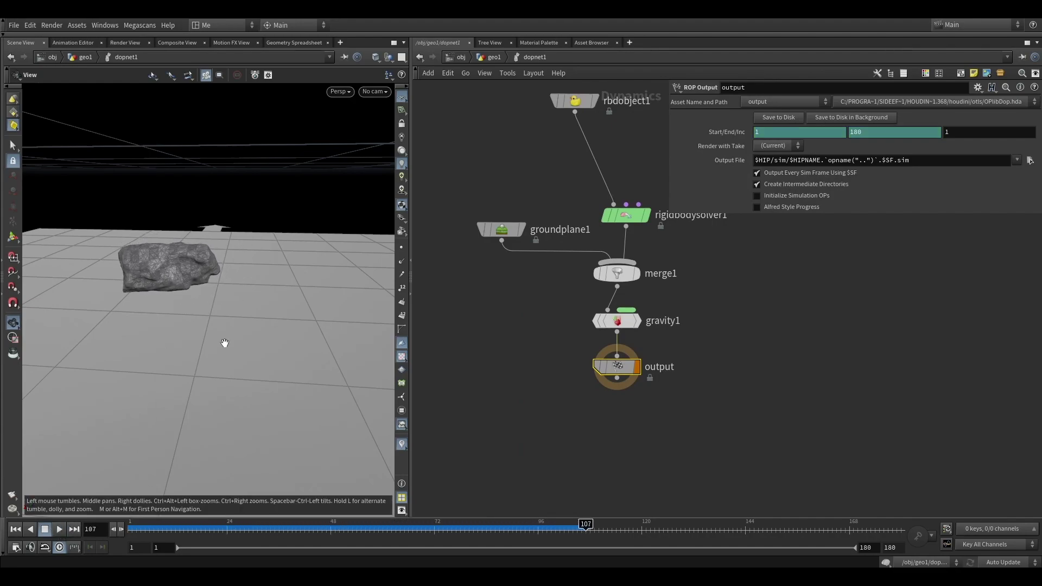
Step: Go back to geo1, display timeshift1, transform5 and transform6 in turn, and scrub the rock's animation from the first frame
key("u")
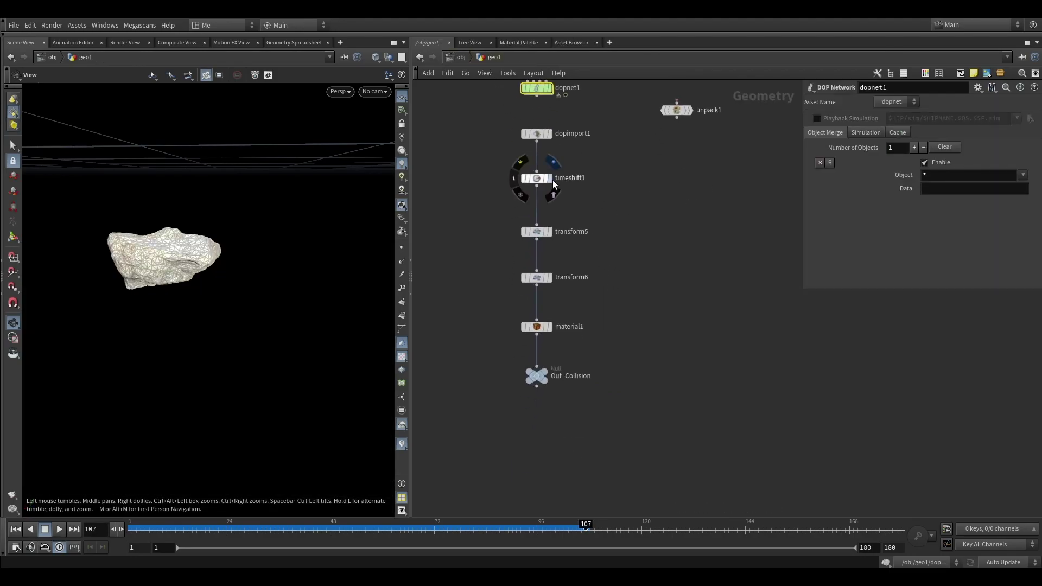
left_click(553, 181)
left_click(541, 233)
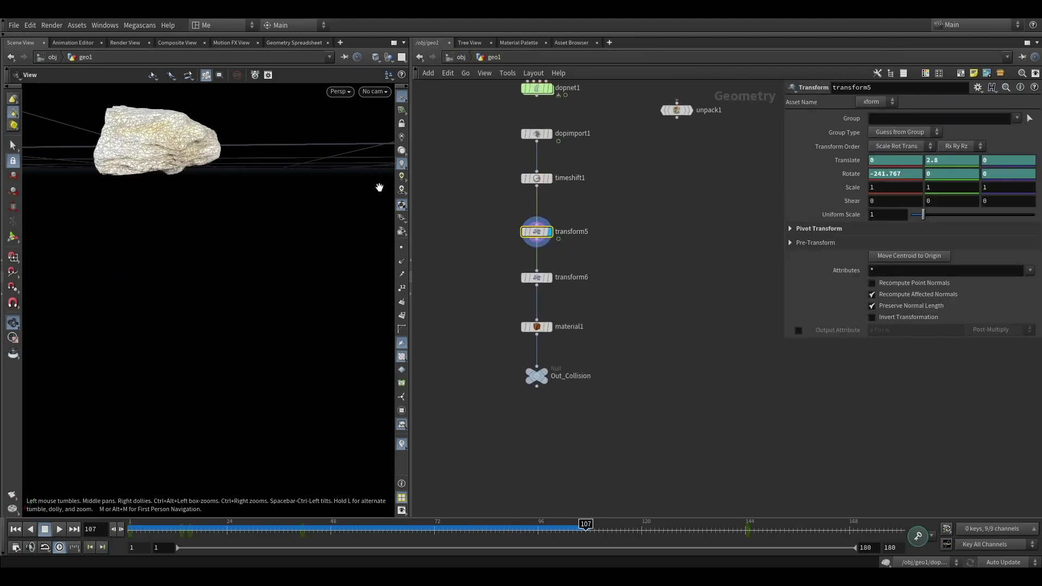
left_click_drag(283, 184, 233, 209)
left_click(549, 277)
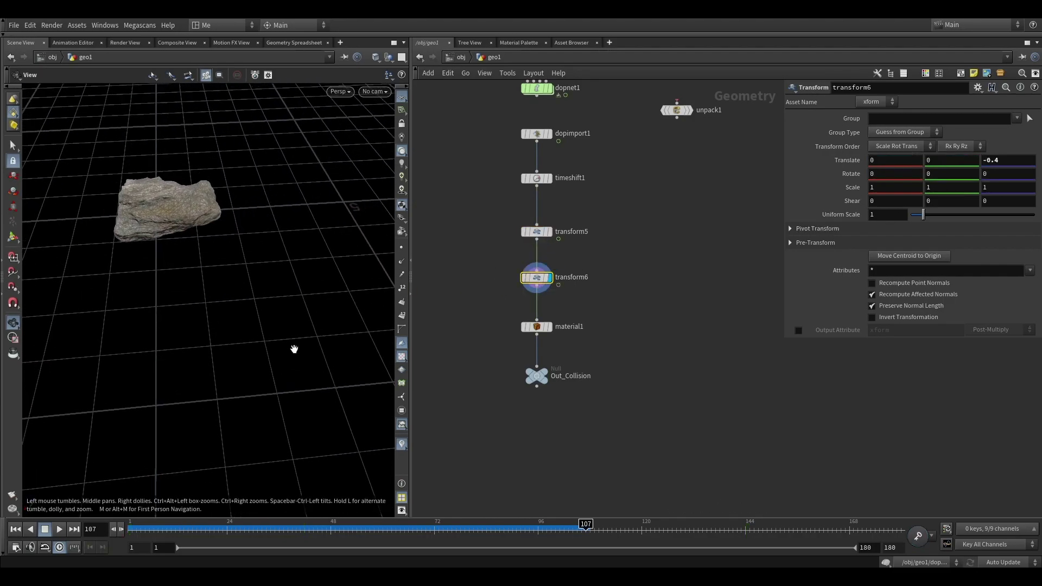
left_click_drag(131, 532, 136, 484)
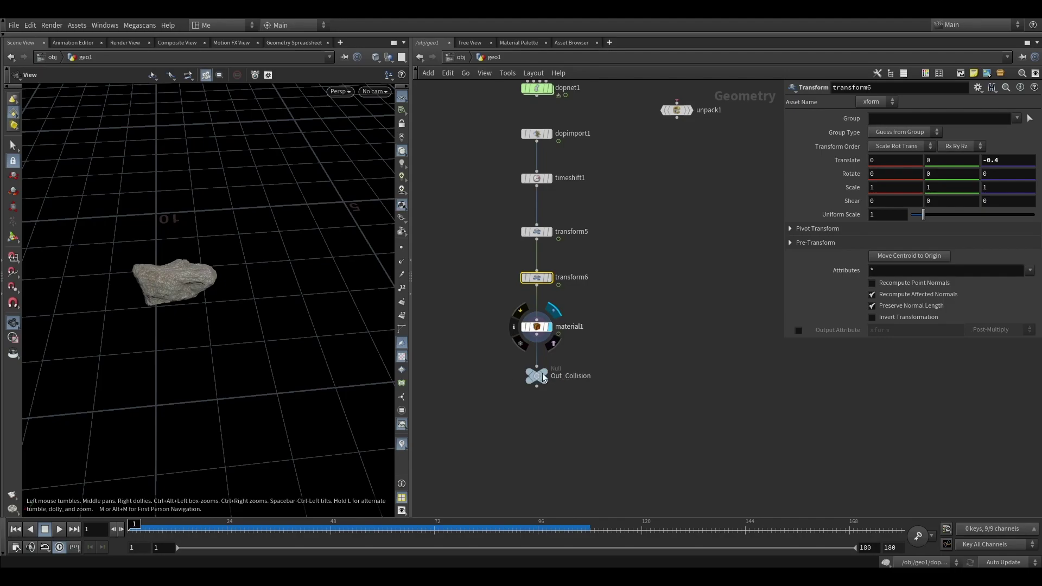
Step: Display the Out_Collision null, examine the collision rock from several angles, and view it through cam1
left_click(554, 383)
middle_click_drag(489, 398, 562, 370)
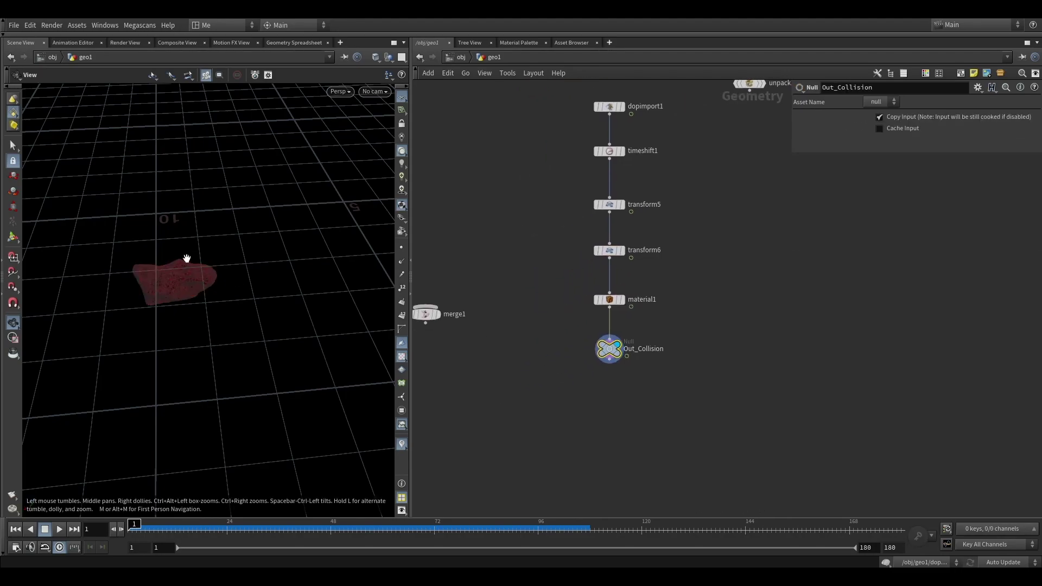
right_click_drag(186, 259, 41, 298)
right_click_drag(276, 314, 280, 295)
left_click_drag(279, 295, 162, 288)
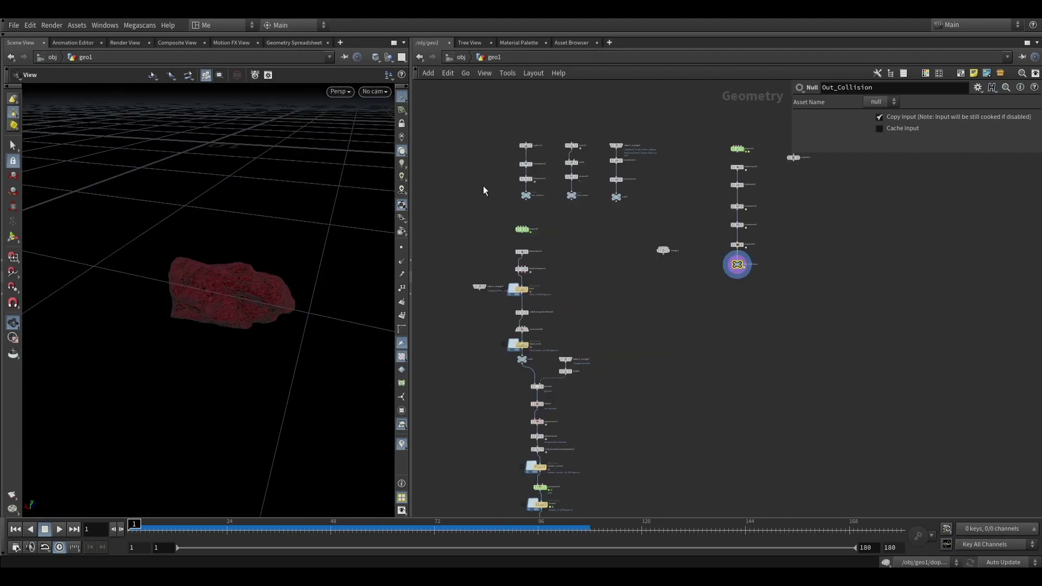
right_click_drag(274, 217, 282, 173)
left_click(383, 93)
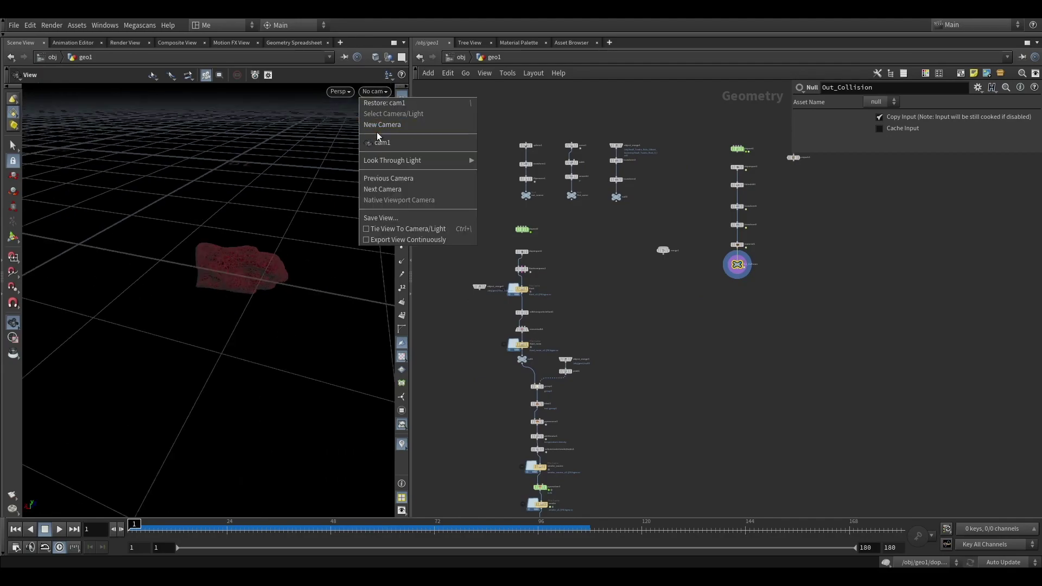
left_click(379, 137)
scroll(242, 253, "down", 5)
Step: Display sphere1, transform1 and flipsource1 in turn and examine the fluid source's voxel size, particle separation and velocity settings
middle_click_drag(239, 266, 151, 307)
scroll(152, 307, "down", 2)
scroll(529, 144, "up", 5)
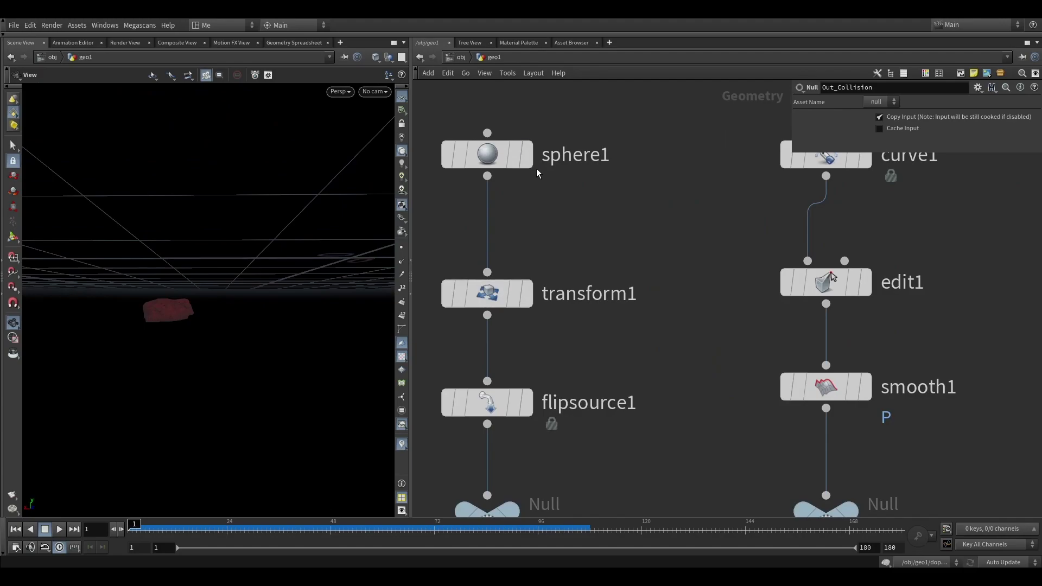
left_click(525, 157)
left_click(526, 293)
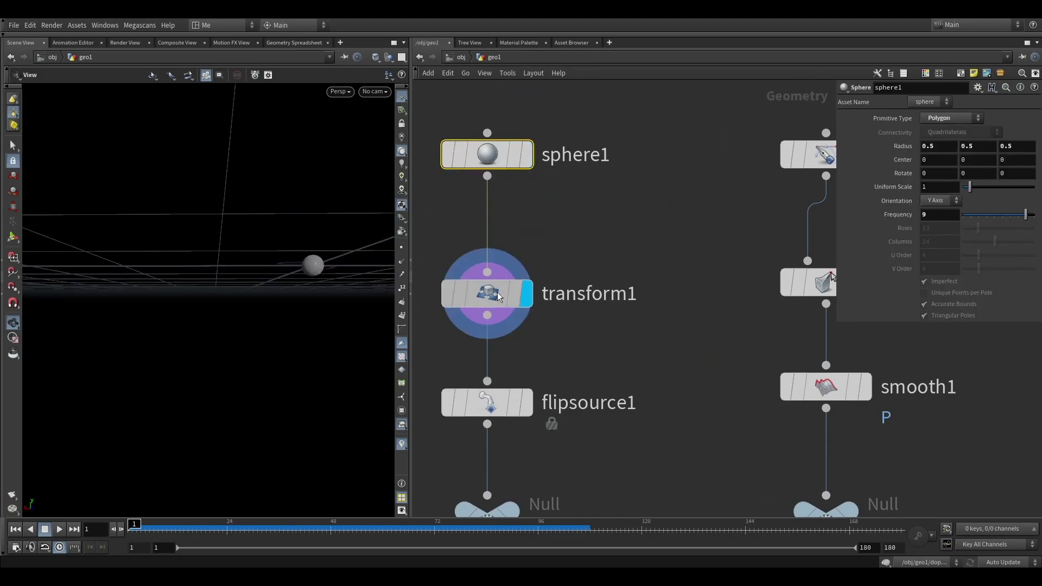
middle_click_drag(529, 413, 514, 274)
left_click(514, 274)
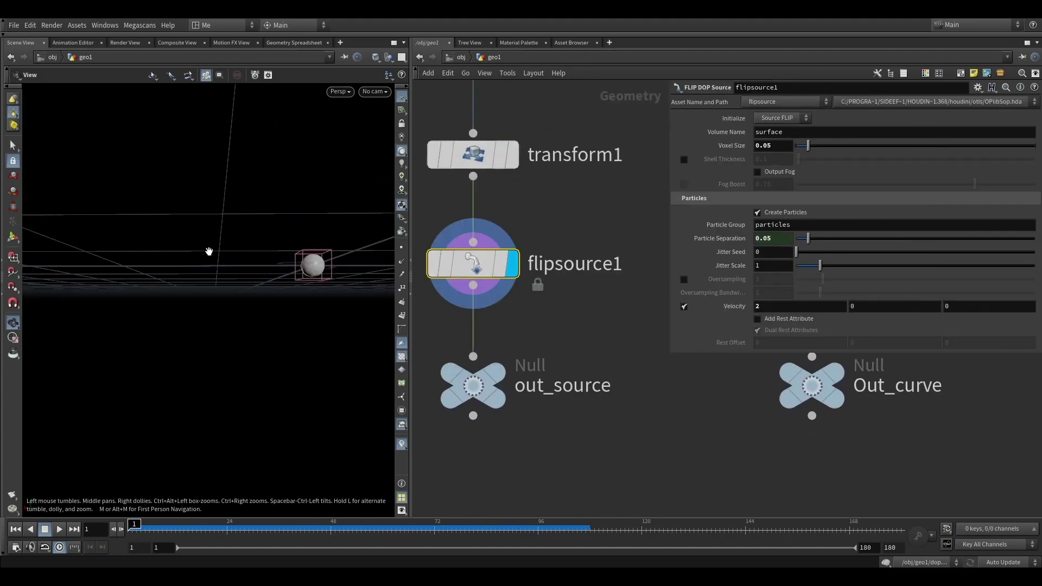
scroll(228, 239, "up", 4)
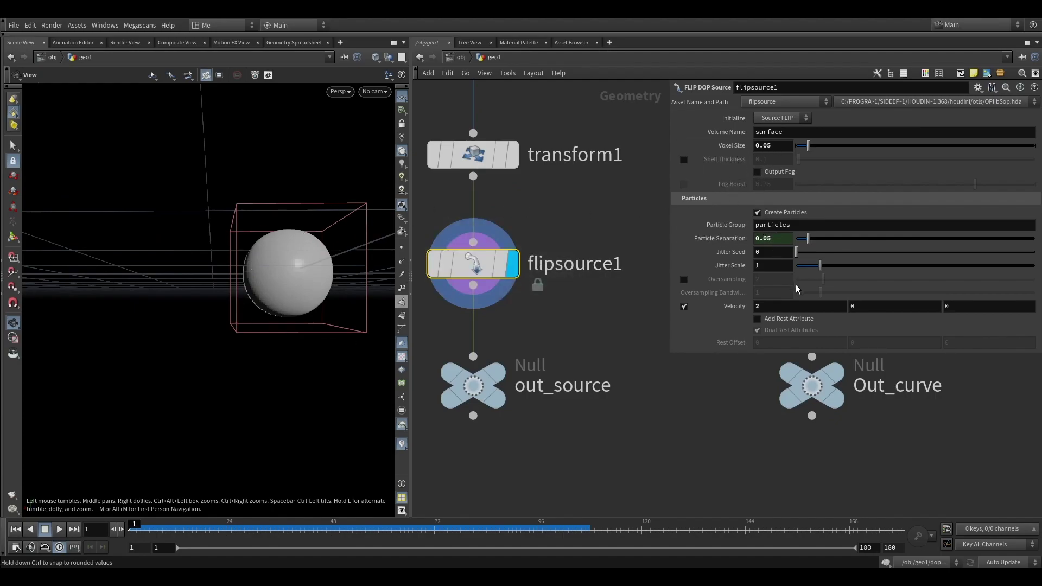
middle_click_drag(530, 308, 612, 227)
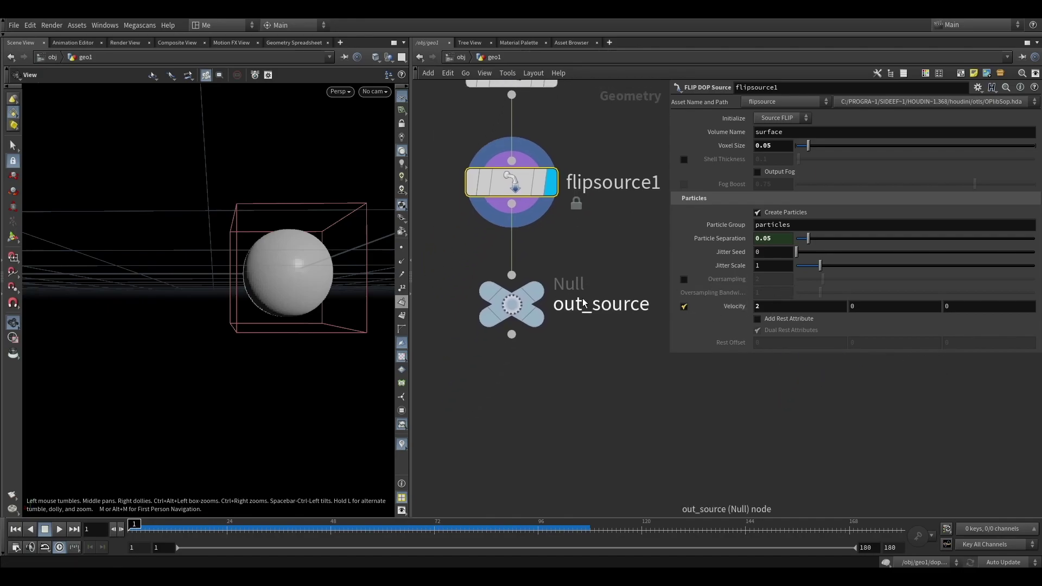
Step: Open the dopnet2 network and examine its FLIP solver setup
scroll(576, 328, "down", 8)
scroll(571, 353, "up", 5)
middle_click_drag(571, 358, 444, 254)
double_click(524, 282)
scroll(523, 273, "down", 7)
scroll(513, 202, "up", 5)
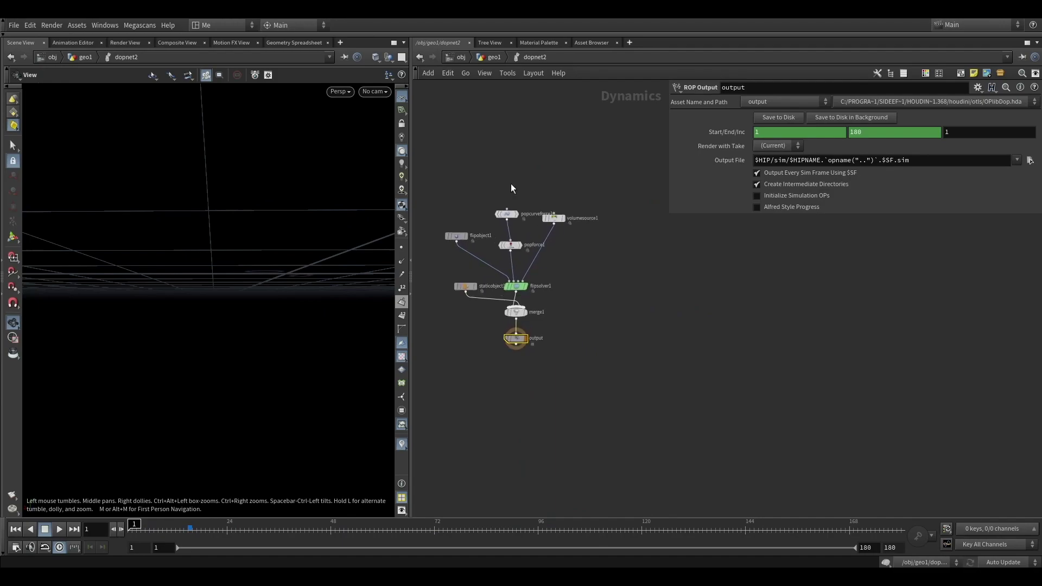
Step: Return to geo1, examine the fluid chain below dopnet2, and check the simulation start frame of dopnet2
left_click(490, 61)
scroll(586, 281, "down", 2)
middle_click_drag(586, 282, 591, 216)
scroll(230, 225, "down", 8)
left_click_drag(216, 228, 145, 306)
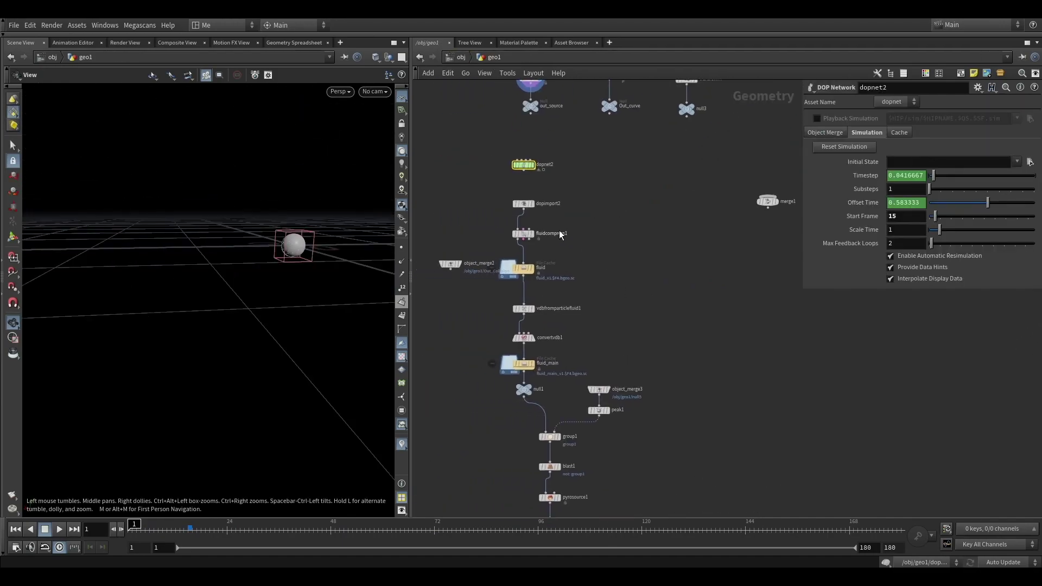
scroll(536, 208, "up", 5)
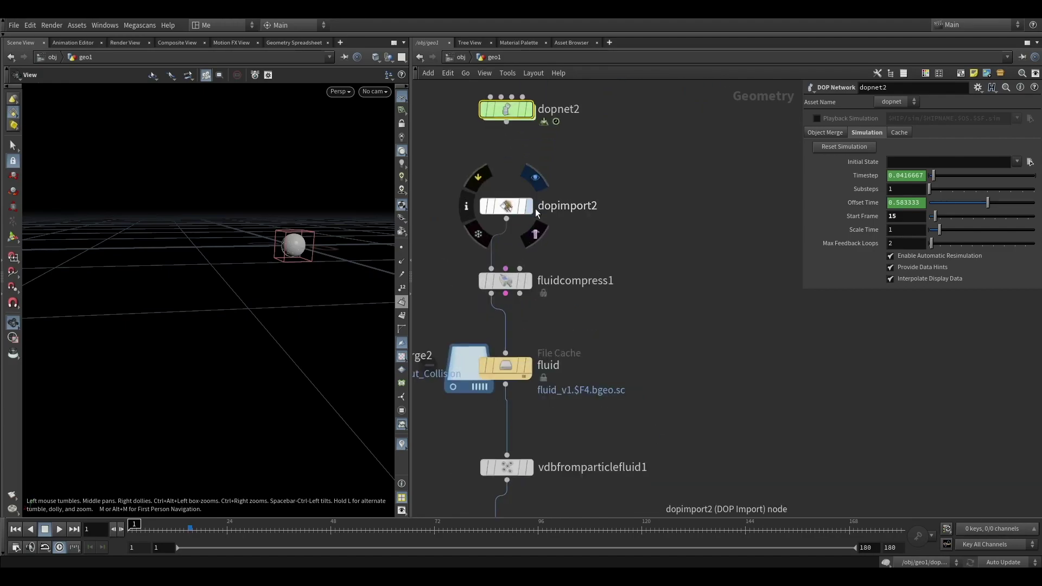
double_click(502, 109)
left_click(493, 57)
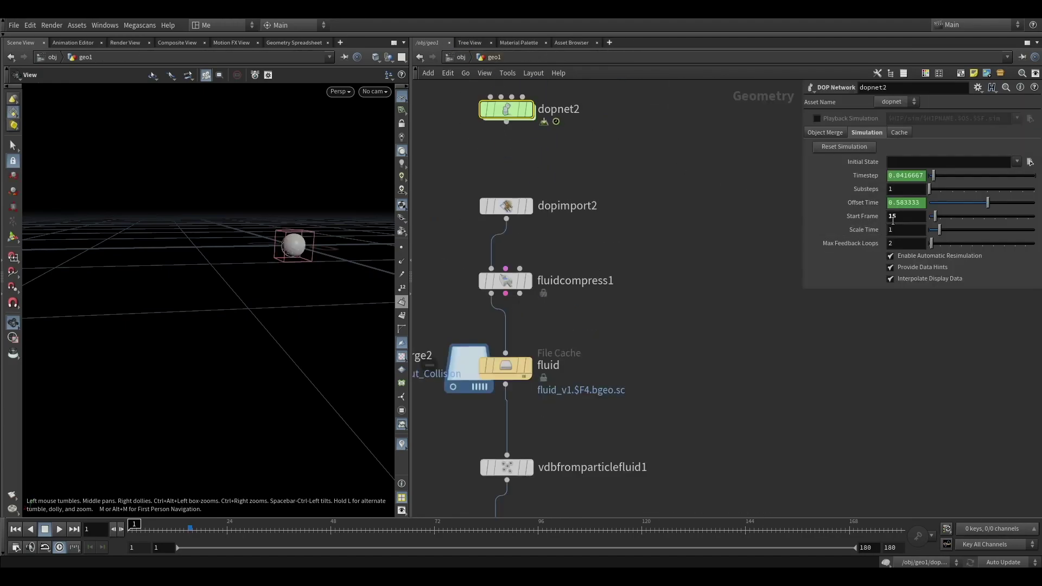
Step: Enter dopnet2 again and inspect the particle separation and physical properties of flipobject1
double_click(512, 110)
left_click_drag(505, 181, 443, 254)
middle_click_drag(525, 213, 503, 161)
left_click_drag(228, 251, 252, 232)
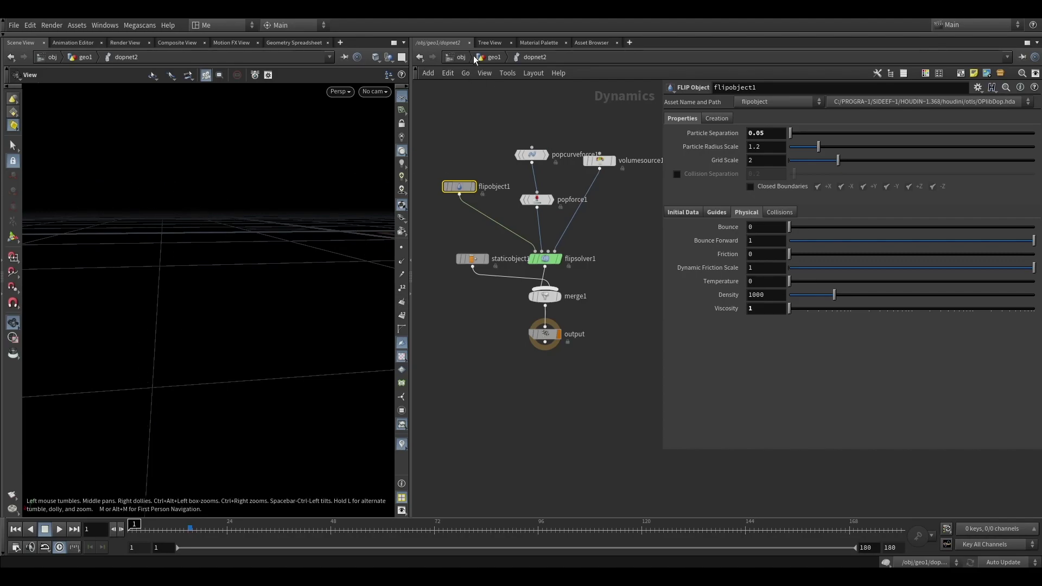
Step: Return to geo1 and display curve1, edit1, smooth1 and Out_curve in turn to examine how the guide curve is built
left_click(488, 57)
middle_click_drag(521, 123, 449, 286)
middle_click_drag(538, 190, 519, 253)
scroll(533, 185, "up", 3)
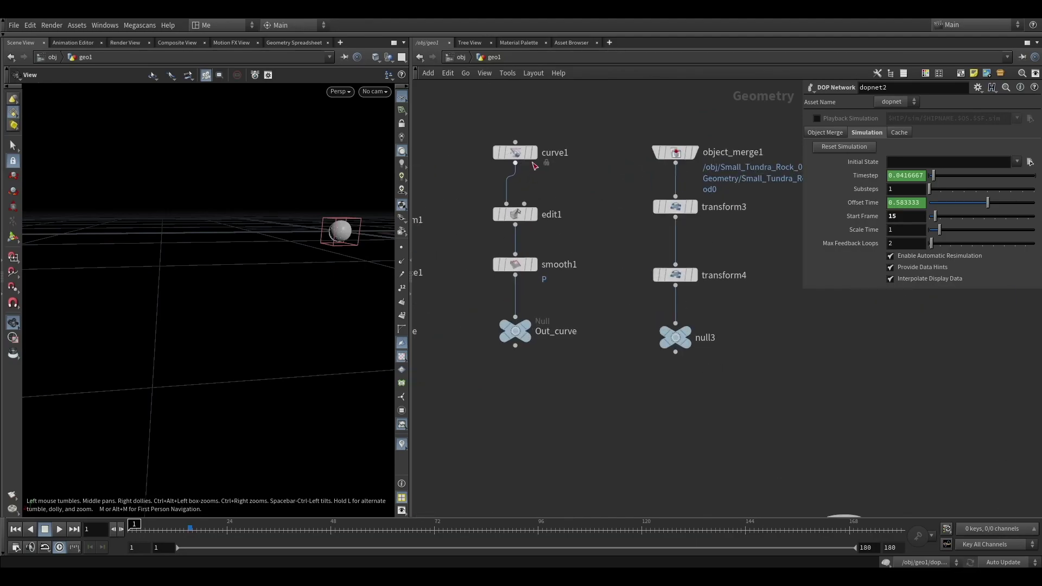
left_click(515, 152)
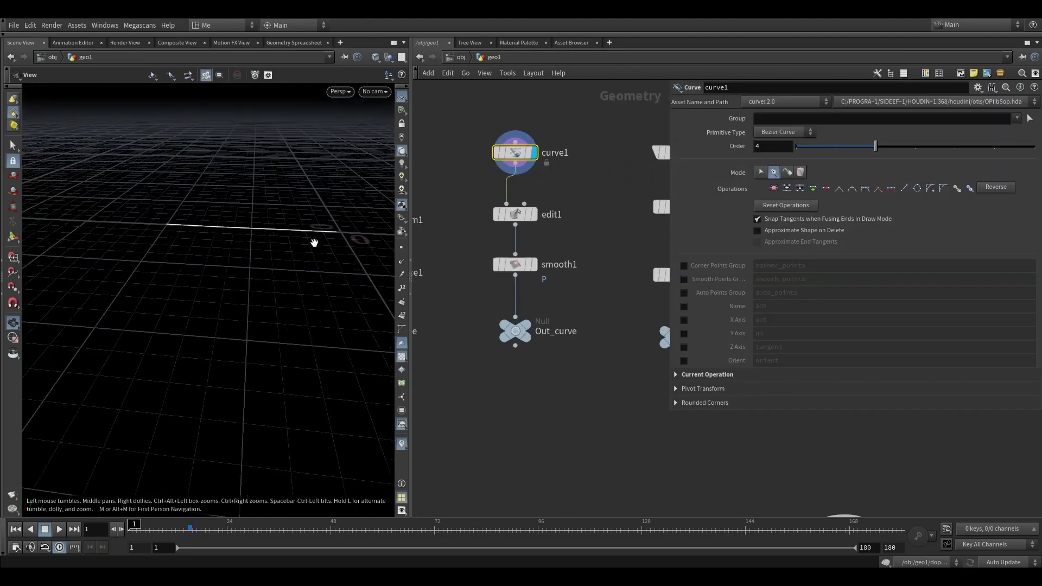
left_click(516, 214)
left_click(534, 265)
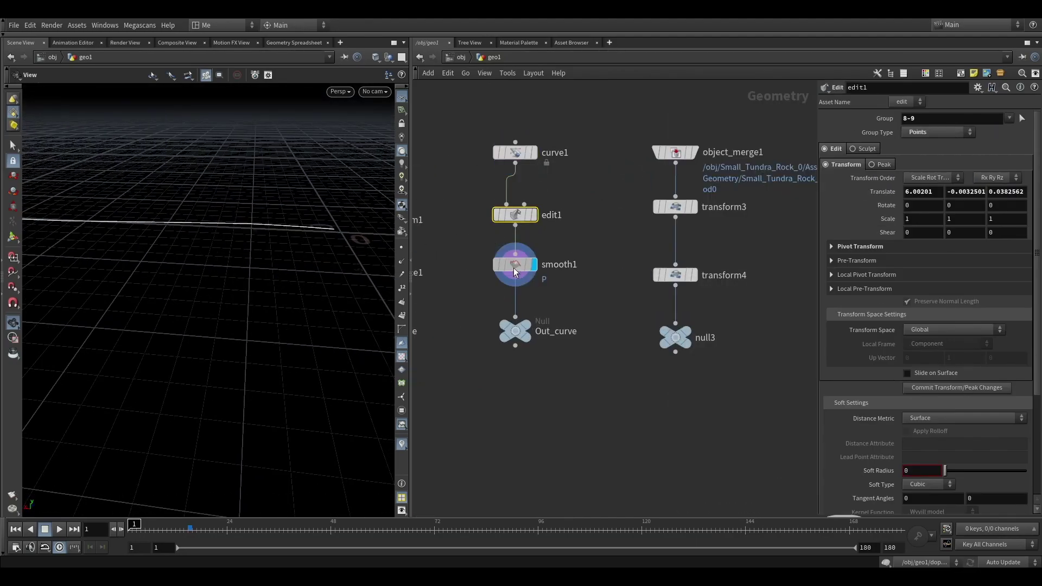
left_click(515, 264)
left_click_drag(282, 228, 167, 230)
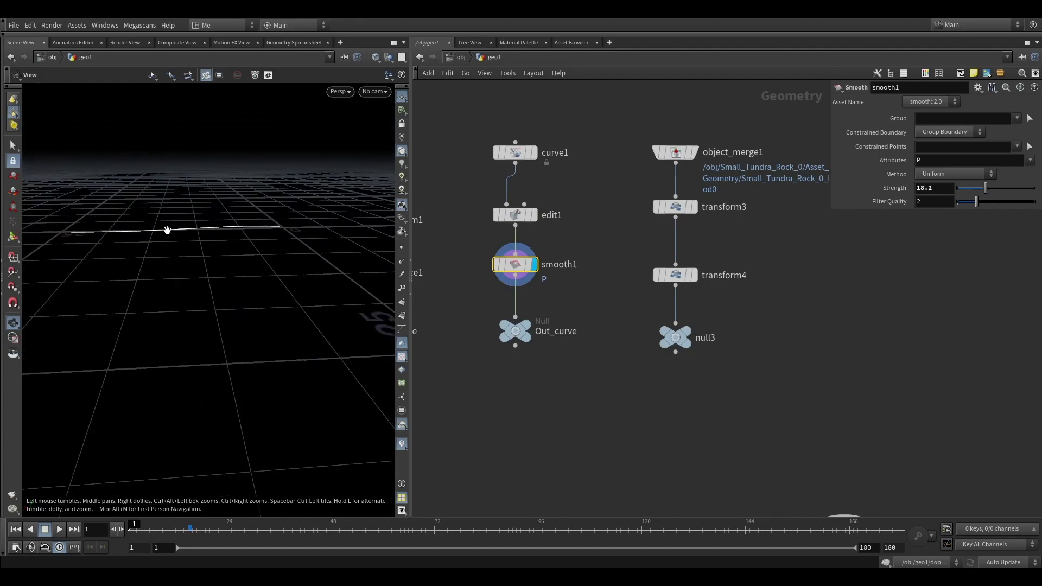
middle_click_drag(593, 313, 600, 270)
left_click(534, 284)
left_click(521, 288)
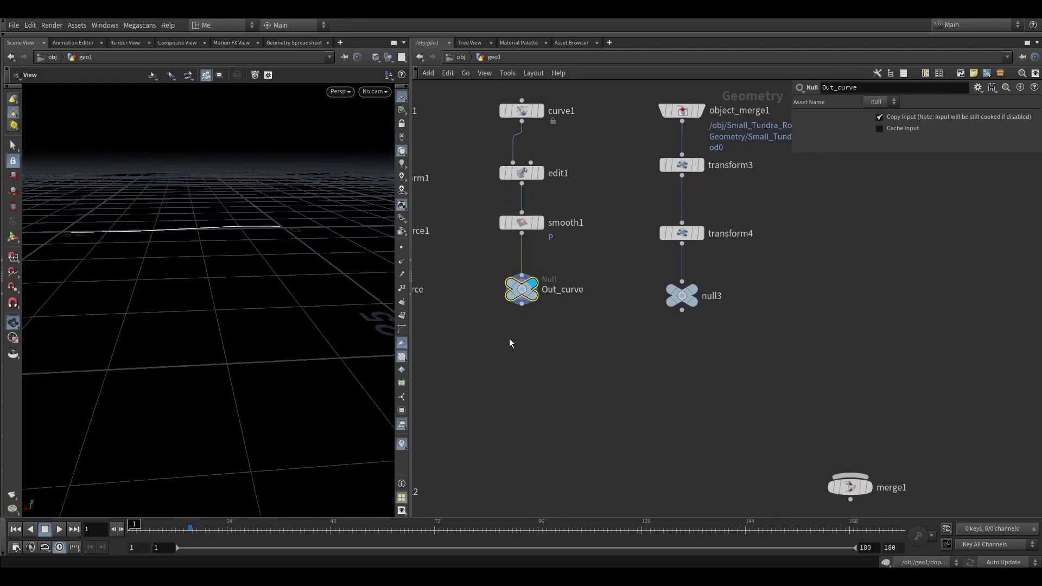
Step: Enter dopnet2 and inspect the Curve Force settings of popcurveforce1, including its SOP path and force scales
middle_click_drag(509, 339, 713, 175)
double_click(542, 250)
left_click(532, 154)
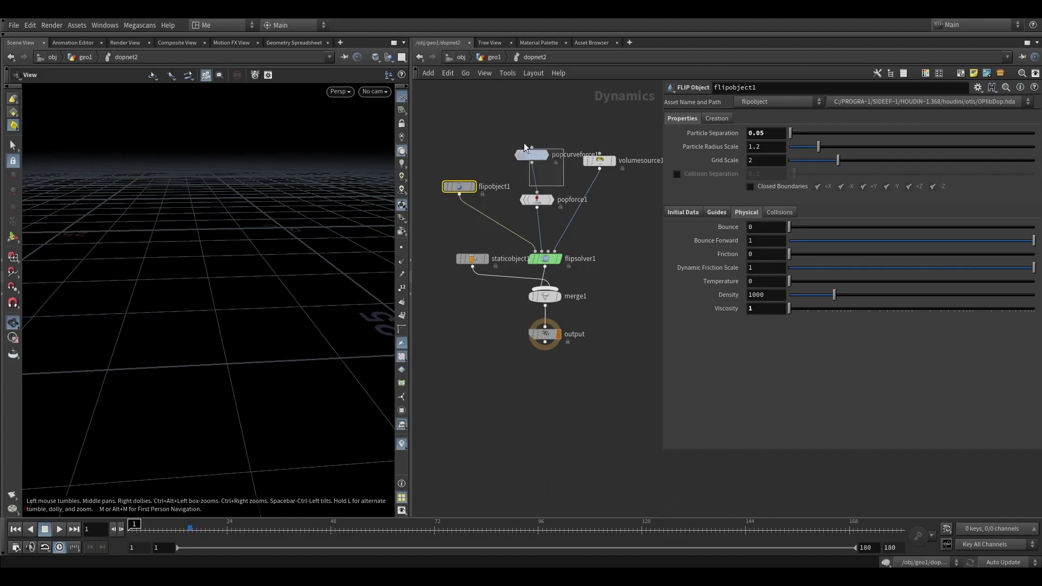
scroll(558, 155, "up", 3)
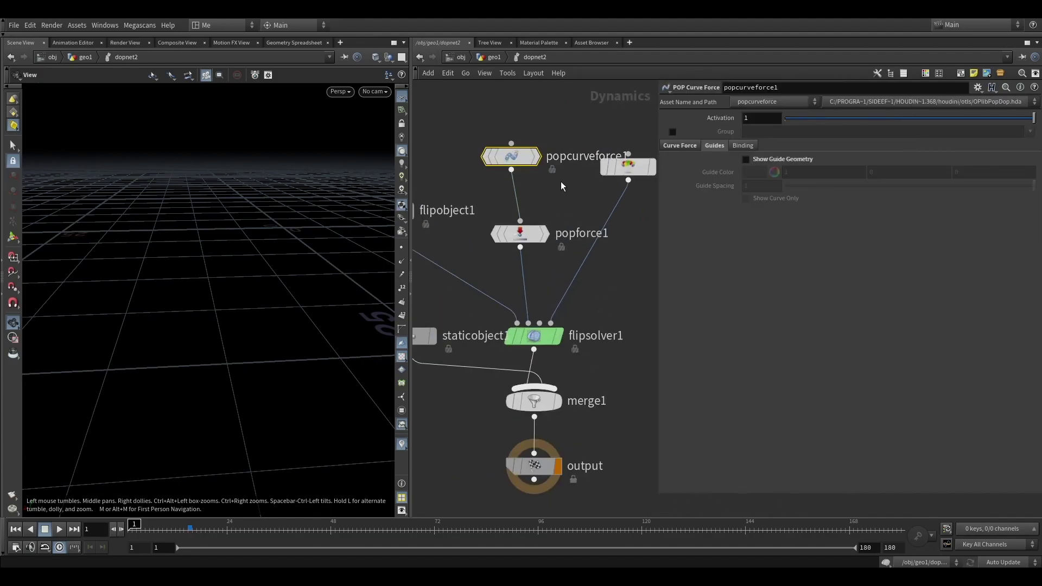
left_click(683, 147)
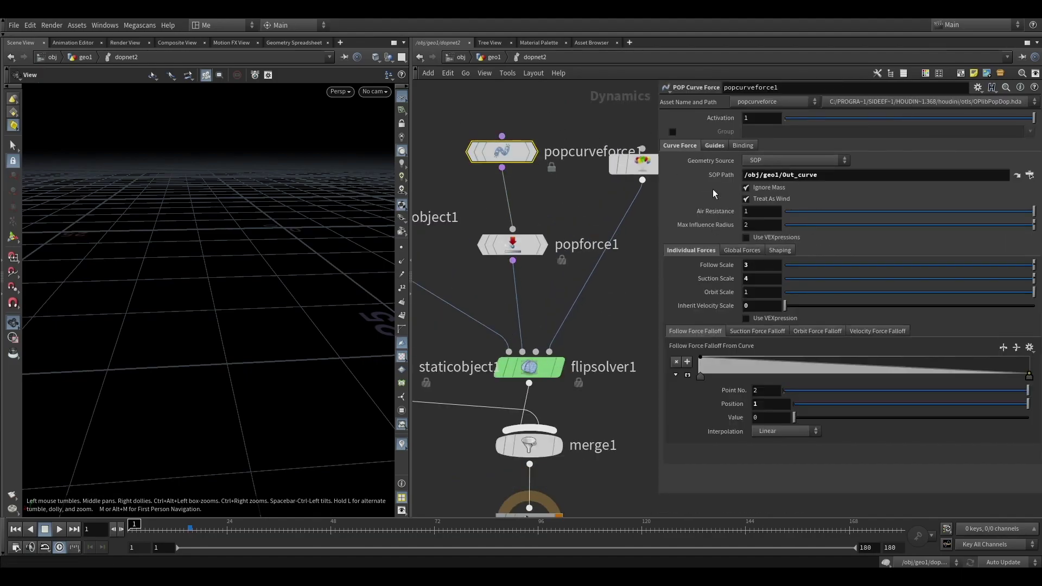
Step: Show the guide geometry of popcurveforce1 at frame 16 and examine it around the curve and the rock
left_click(714, 146)
middle_click_drag(247, 230, 233, 233)
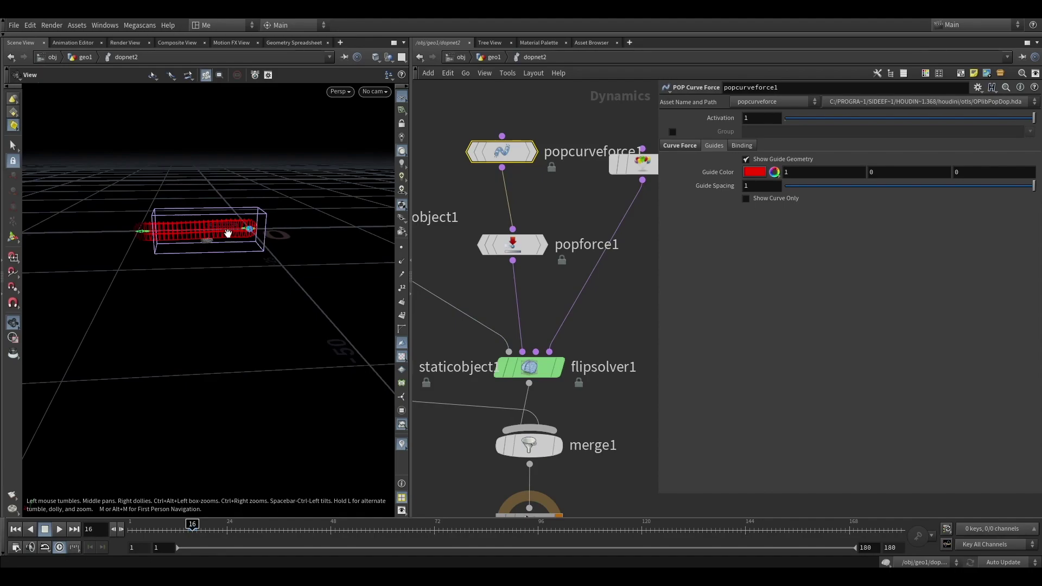
scroll(219, 221, "up", 5)
middle_click_drag(176, 248, 255, 246)
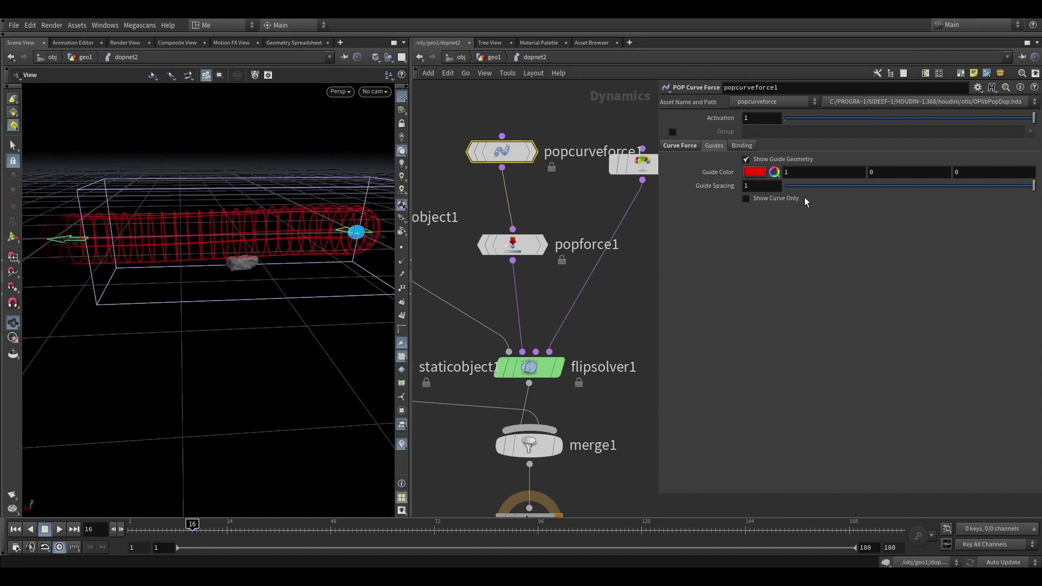
Step: Inspect the noise settings of popforce1 and the source settings of volumesource1
middle_click_drag(636, 216, 644, 174)
left_click(510, 195)
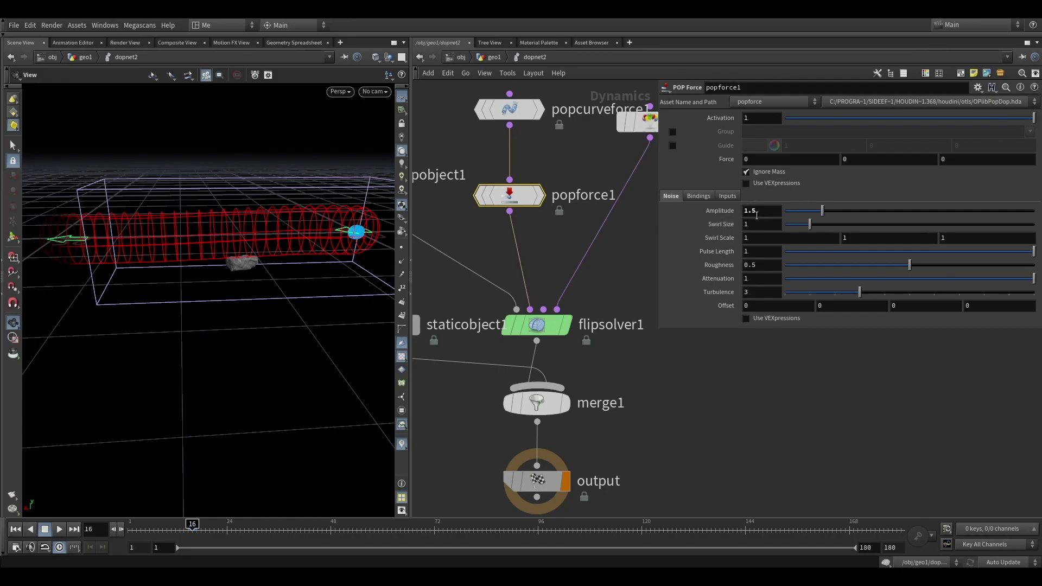
middle_click_drag(645, 234, 521, 284)
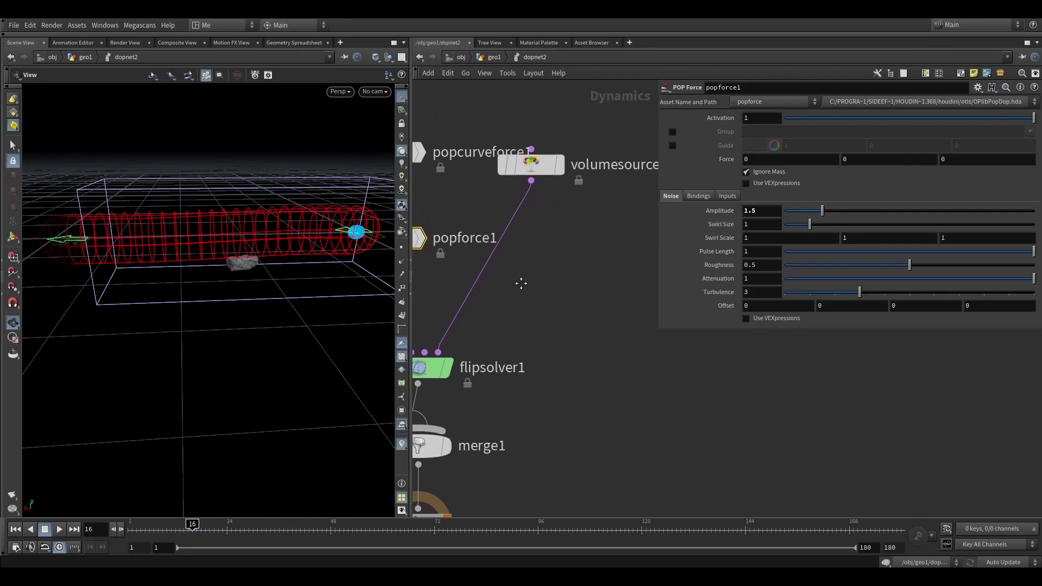
left_click_drag(537, 165, 558, 198)
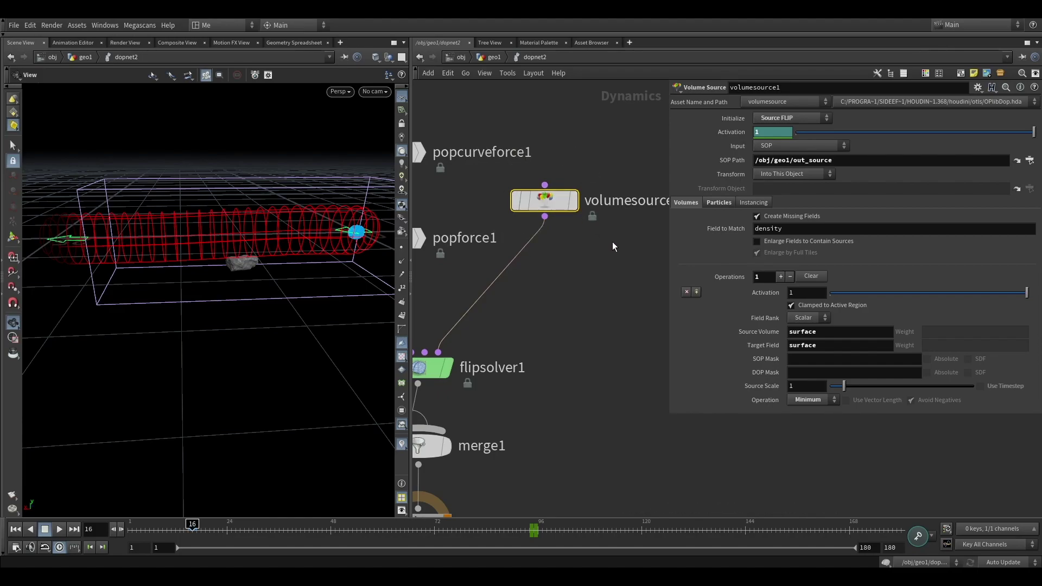
left_click_drag(631, 261, 501, 164)
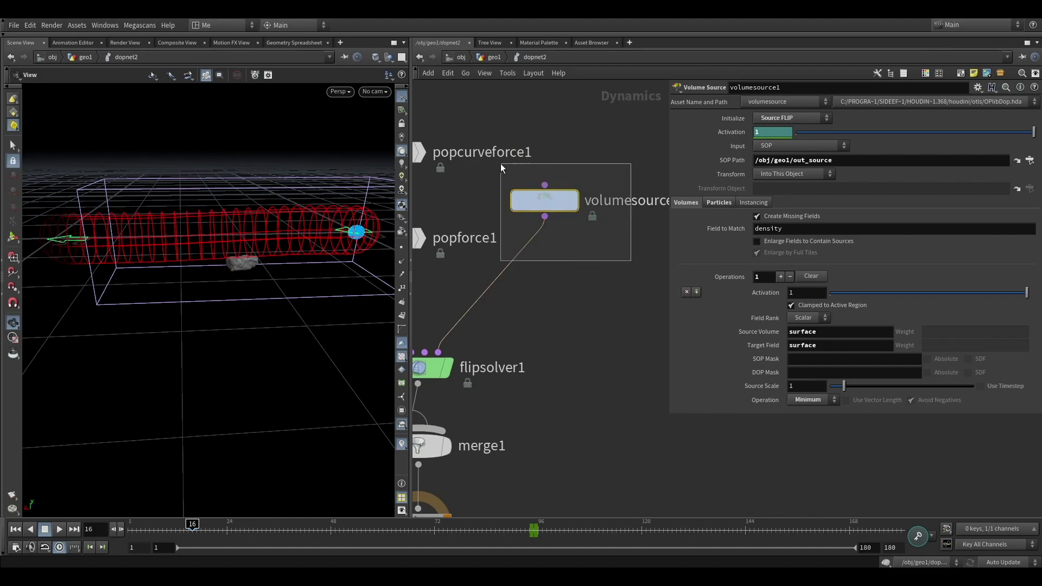
Step: Check the fluid source chain in geo1, return to dopnet2 and examine the Initialize options of volumesource1
left_click(493, 57)
scroll(540, 197, "up", 5)
left_click_drag(470, 220, 540, 180)
double_click(515, 341)
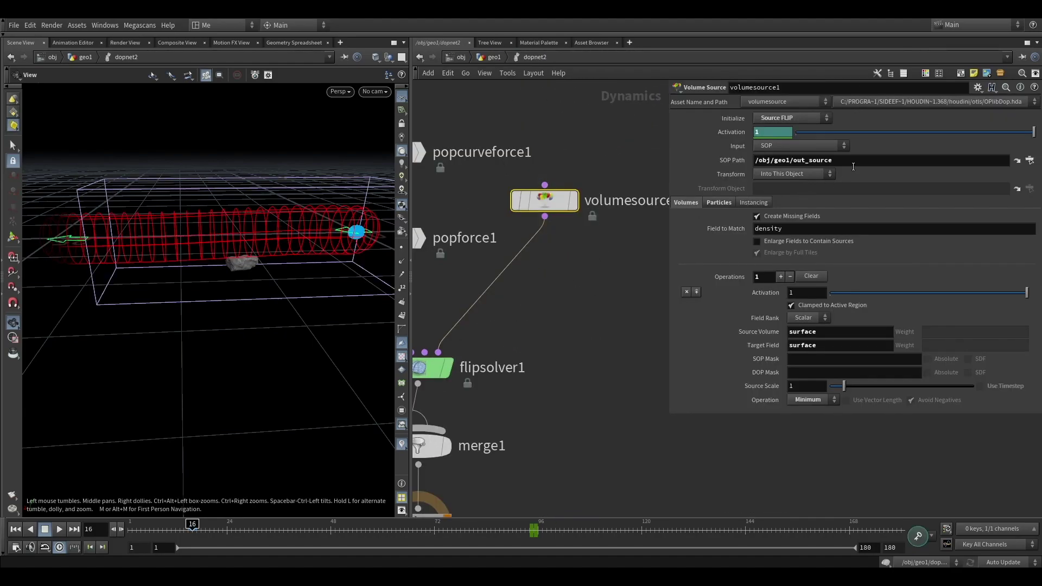
left_click(544, 185)
left_click(767, 118)
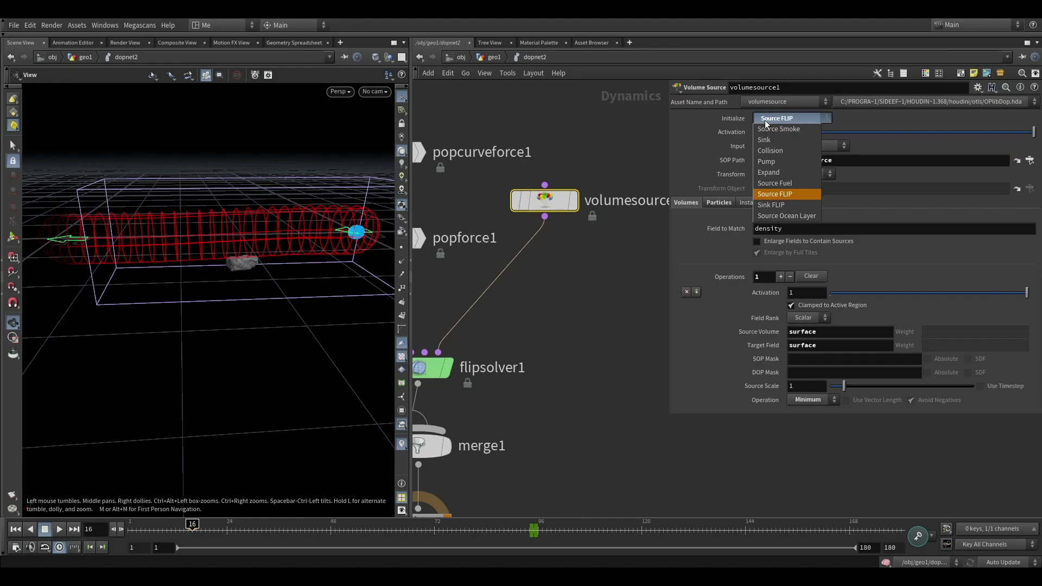
left_click(660, 142)
Step: Inspect the particle separation and initial data settings of flipobject1
middle_click_drag(575, 279, 673, 247)
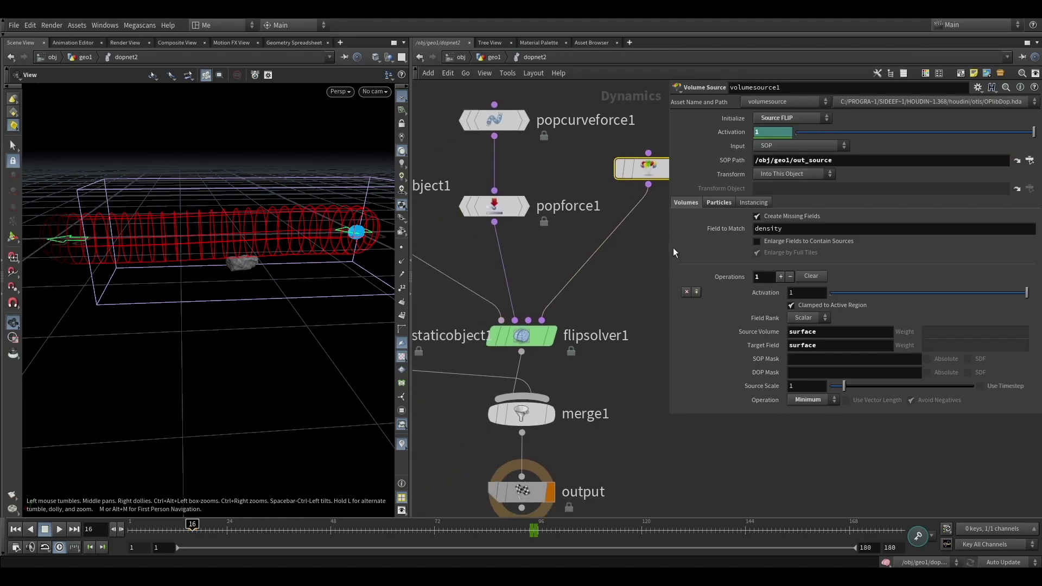
middle_click_drag(460, 209, 649, 219)
left_click(533, 197)
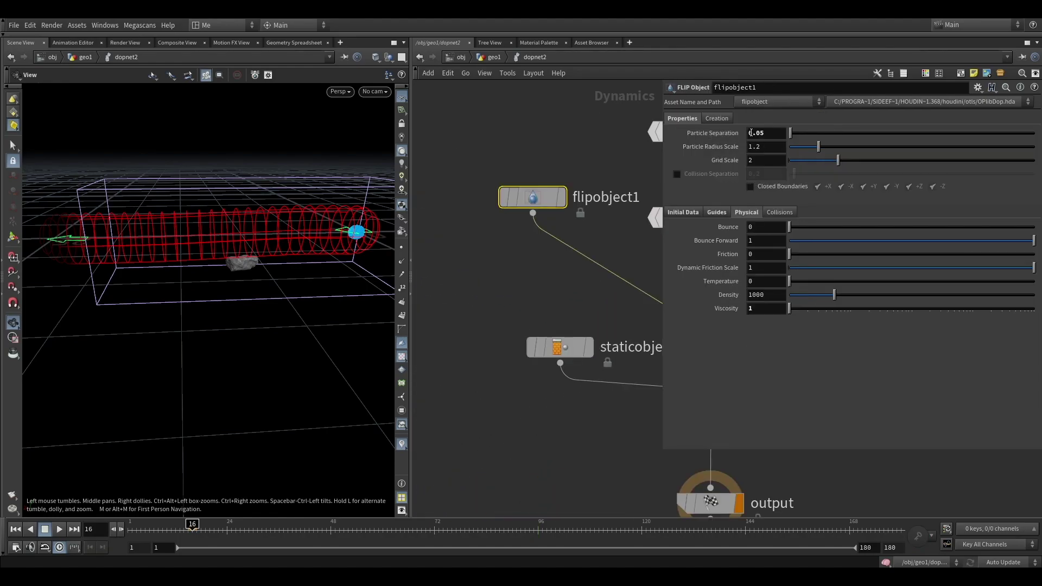
middle_click_drag(595, 248, 474, 202)
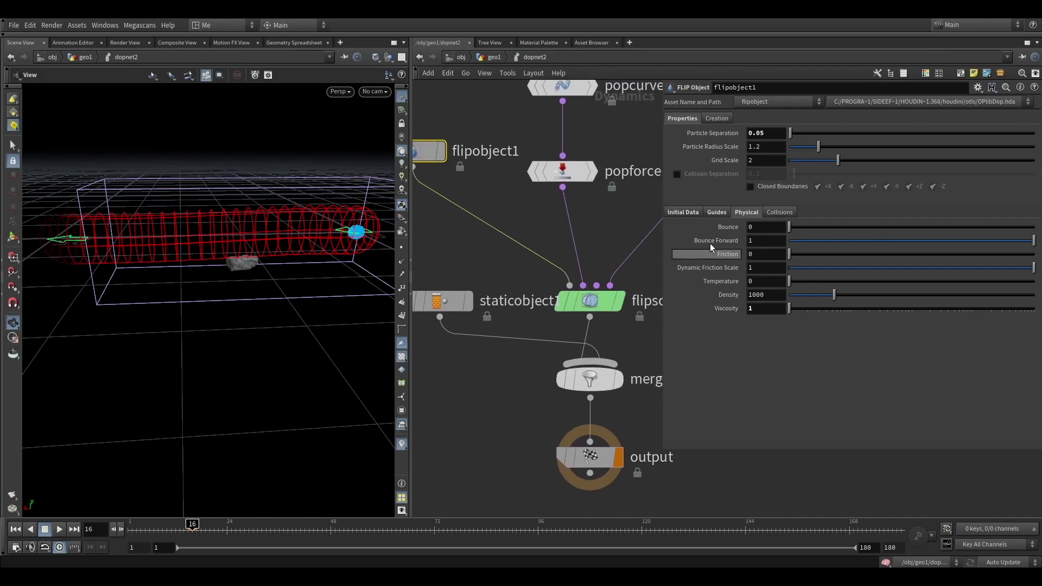
left_click(699, 213)
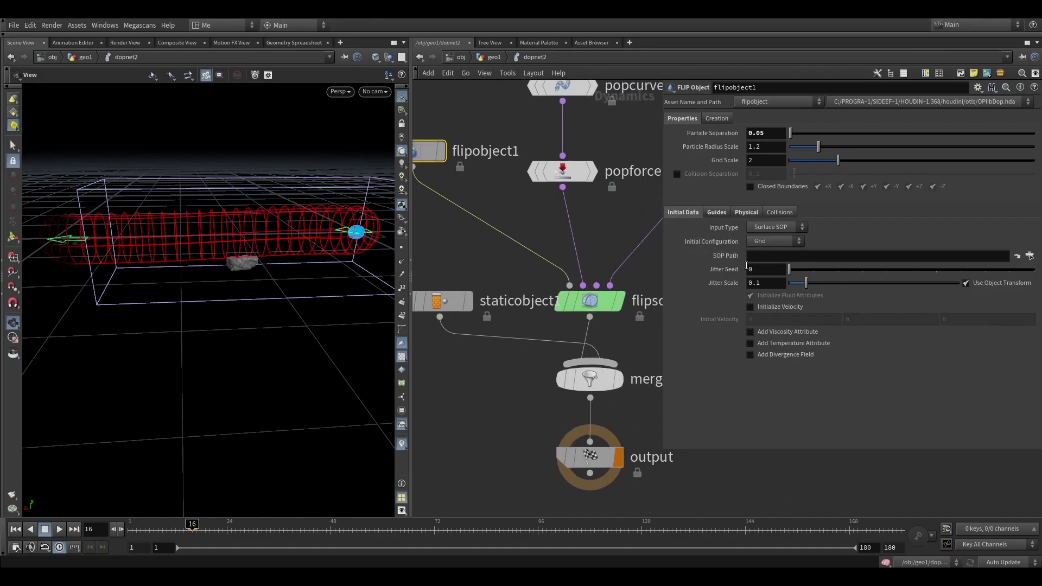
Step: Inspect the collision settings of staticobject1 and play the simulation around the rock, stopping at about frame 75
scroll(607, 243, "down", 3)
left_click(510, 279)
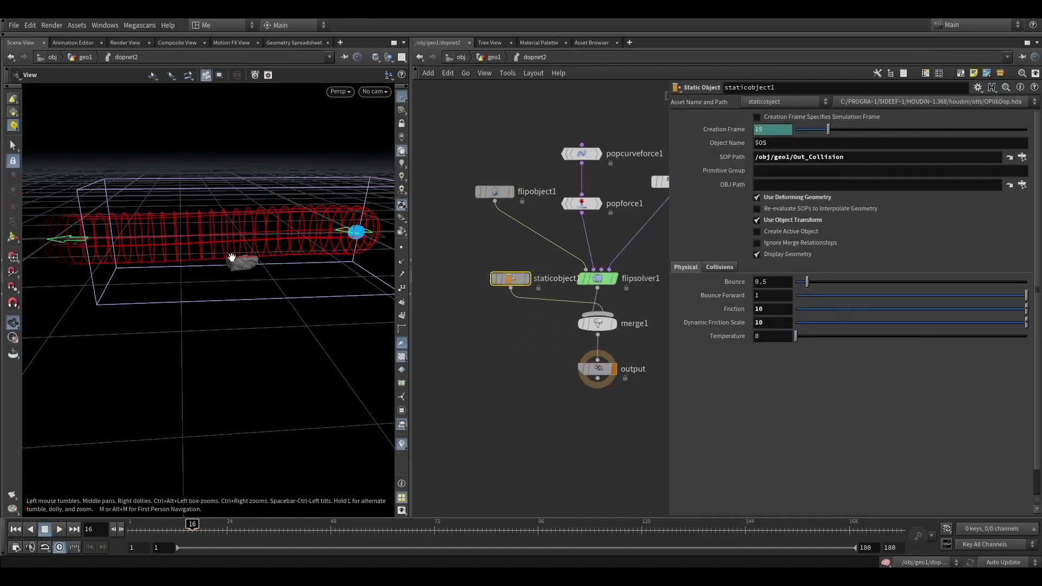
scroll(272, 288, "up", 5)
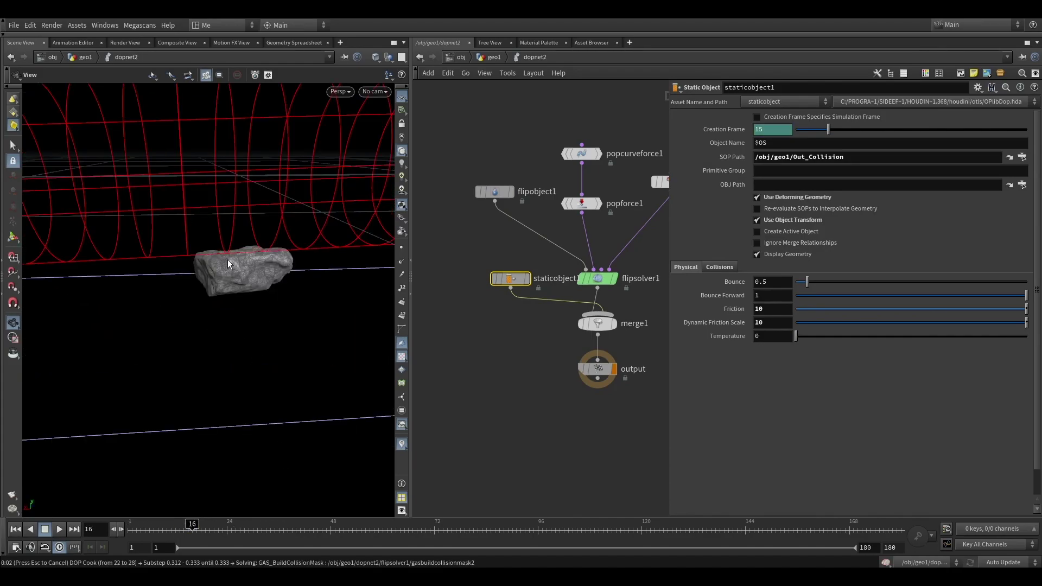
scroll(226, 254, "down", 5)
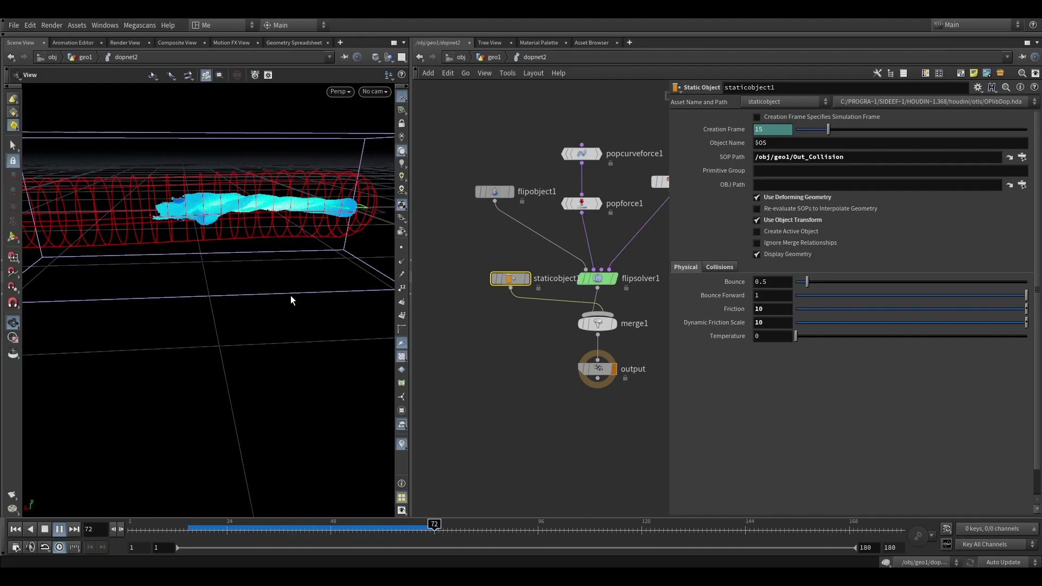
left_click(64, 530)
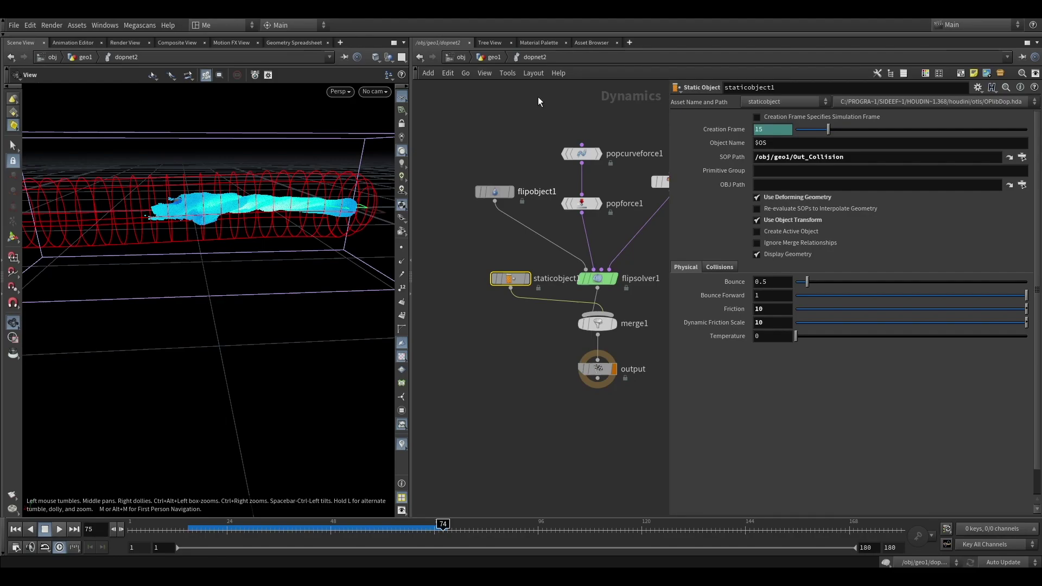
Step: Return to geo1 and examine the particle and volume settings of fluidcompress1 below dopimport2
left_click(494, 57)
middle_click_drag(623, 338, 618, 250)
left_click_drag(458, 269, 663, 198)
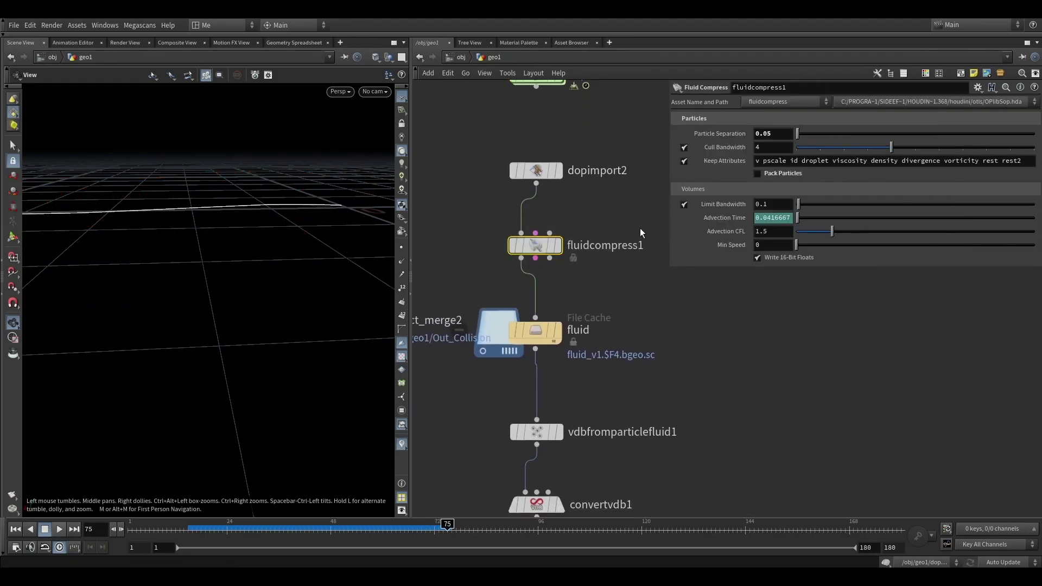
middle_click_drag(641, 233, 594, 150)
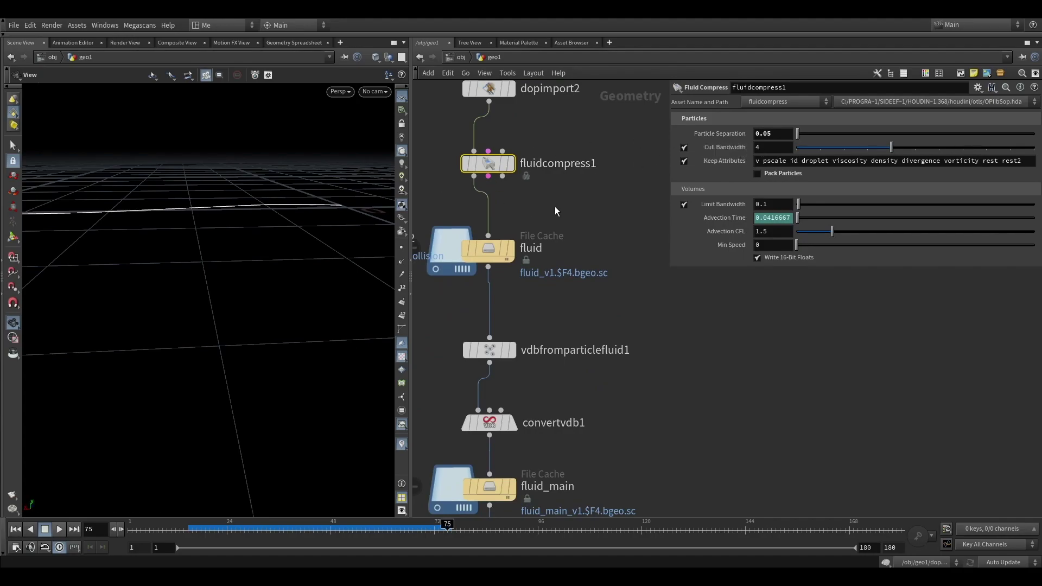
left_click_drag(522, 174, 444, 144)
middle_click_drag(442, 142, 468, 169)
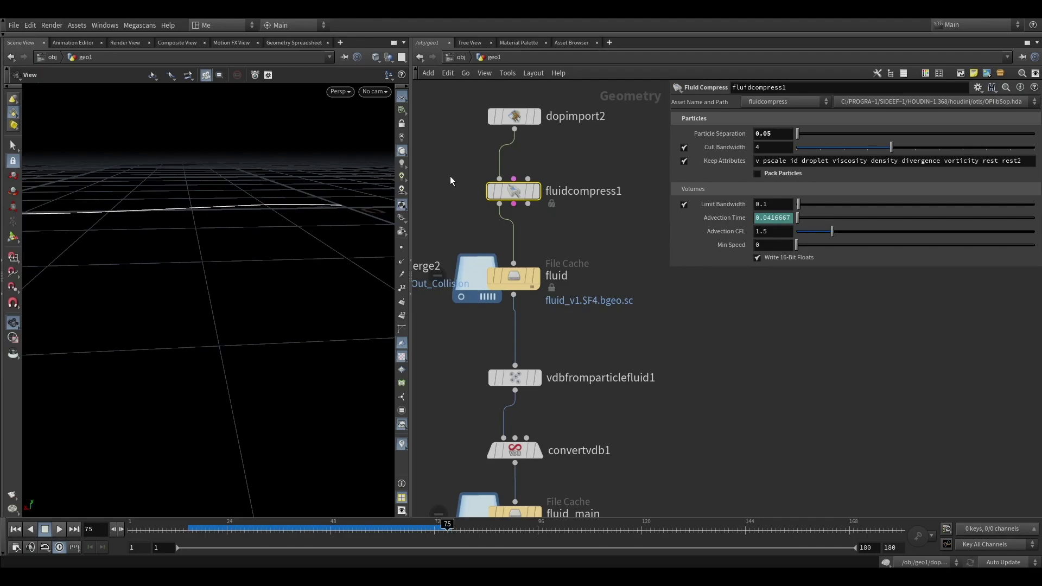
Step: Inspect the fluid file cache settings, display its cached output and go back to frame 1
middle_click_drag(572, 268, 592, 186)
left_click(554, 198)
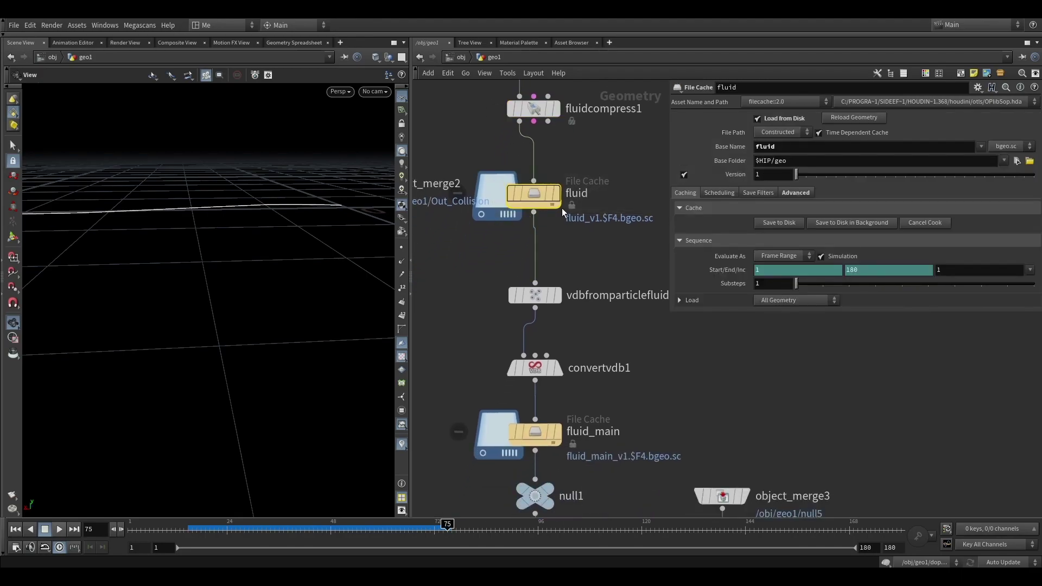
left_click(556, 194)
left_click_drag(194, 527, 128, 525)
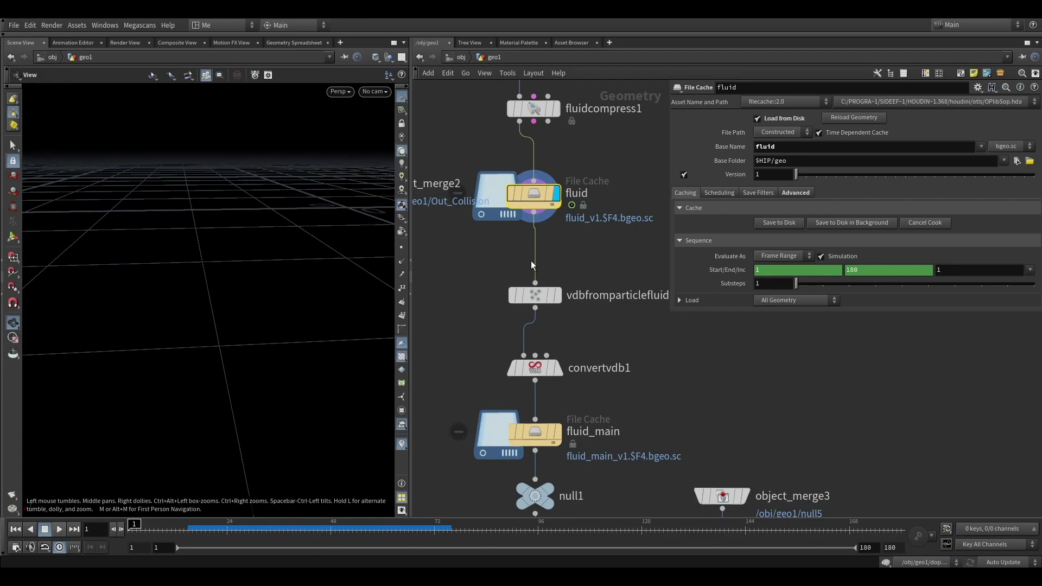
Step: Enter dopnet2 again and check the activation keyframes of volumesource1 on the timeline
scroll(630, 185, "down", 3)
middle_click_drag(613, 195, 560, 316)
double_click(518, 169)
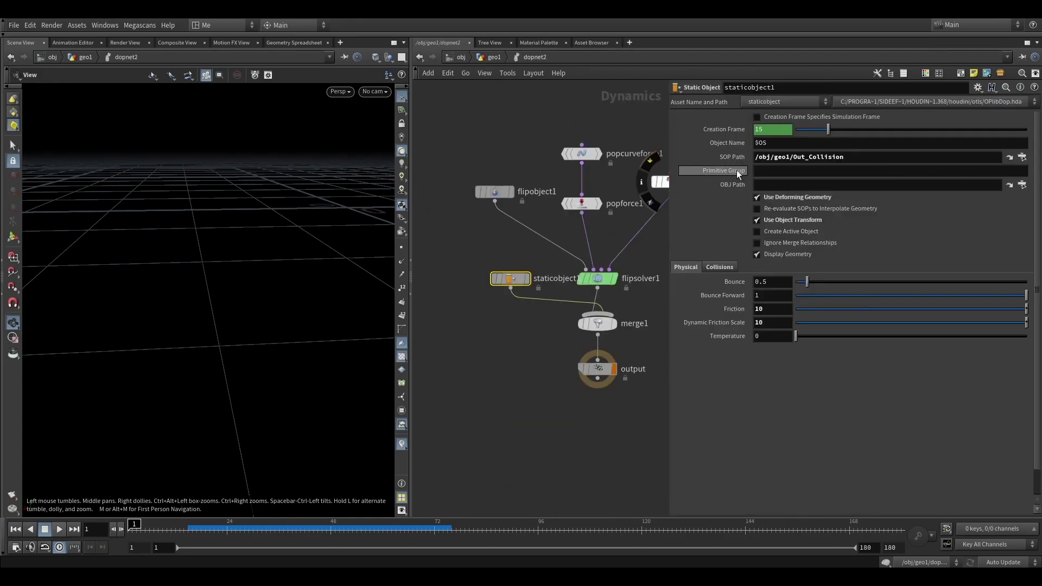
middle_click_drag(635, 140, 478, 151)
left_click_drag(537, 144, 504, 235)
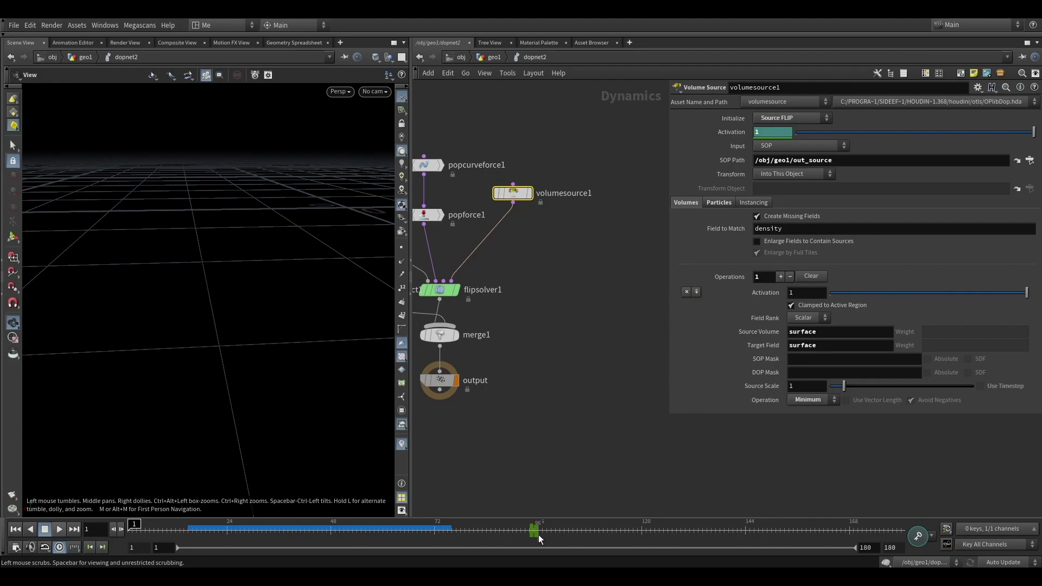
Step: Return to geo1, display vdbfromparticlefluid1 with its particle settings and go to frame 56
left_click(490, 56)
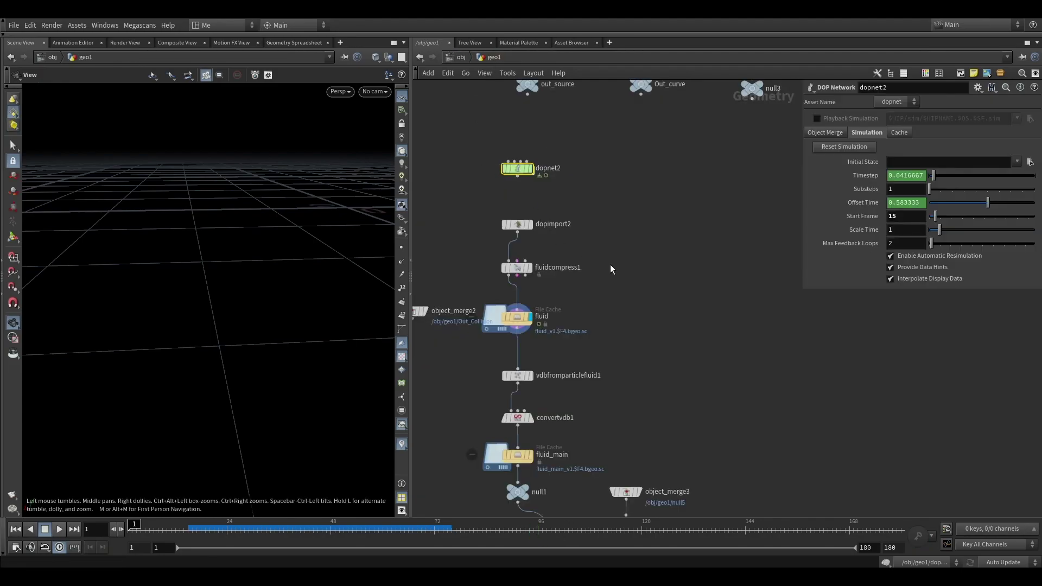
scroll(610, 265, "down", 5)
left_click_drag(550, 206, 457, 249)
scroll(522, 234, "up", 5)
left_click(508, 253)
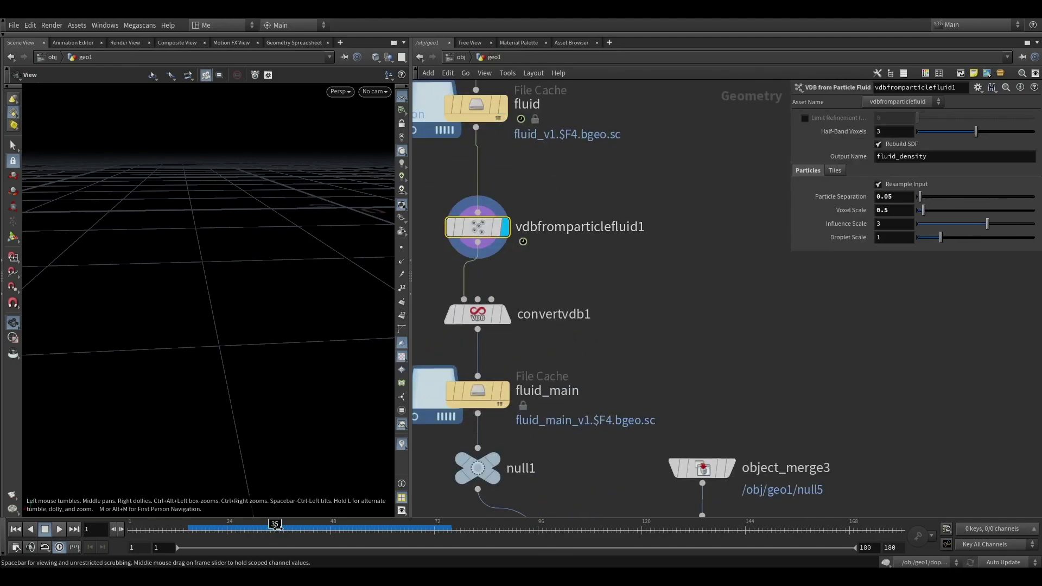
left_click(282, 529)
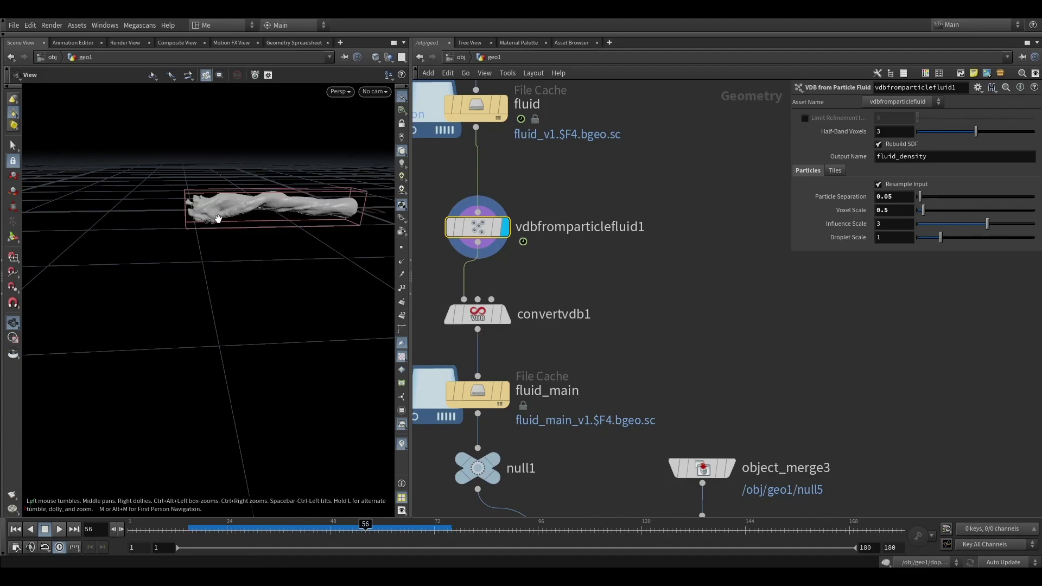
Step: Examine the fluid surface from vdbfromparticlefluid1 up close, and display convertvdb1
left_click_drag(218, 219, 233, 216)
right_click_drag(233, 216, 242, 204)
middle_click_drag(242, 204, 301, 215)
left_click(504, 316)
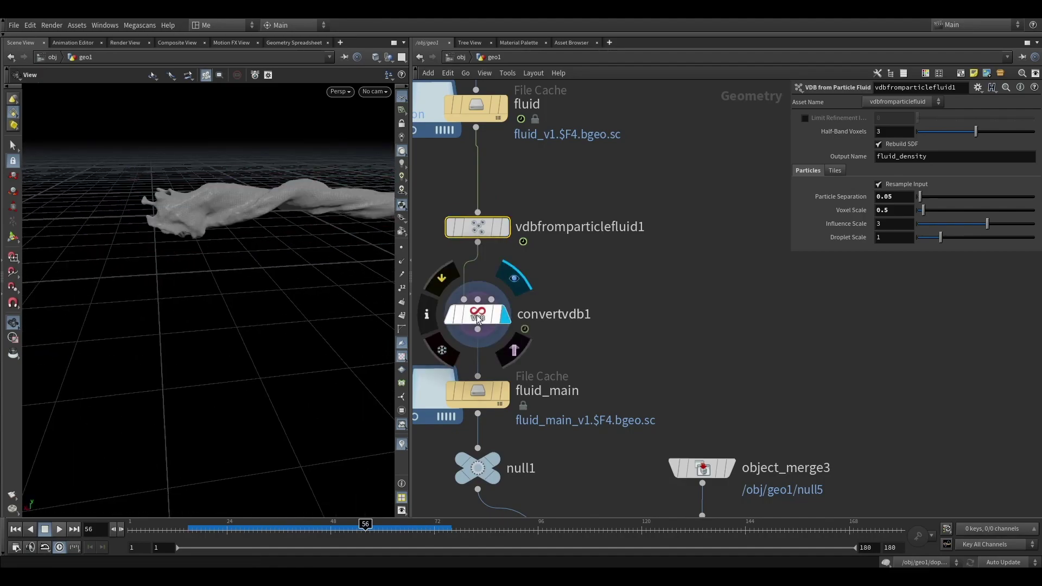
Step: Inspect the convertvdb1 settings, then display the fluid_main file cache and go to frame 61
left_click(477, 315)
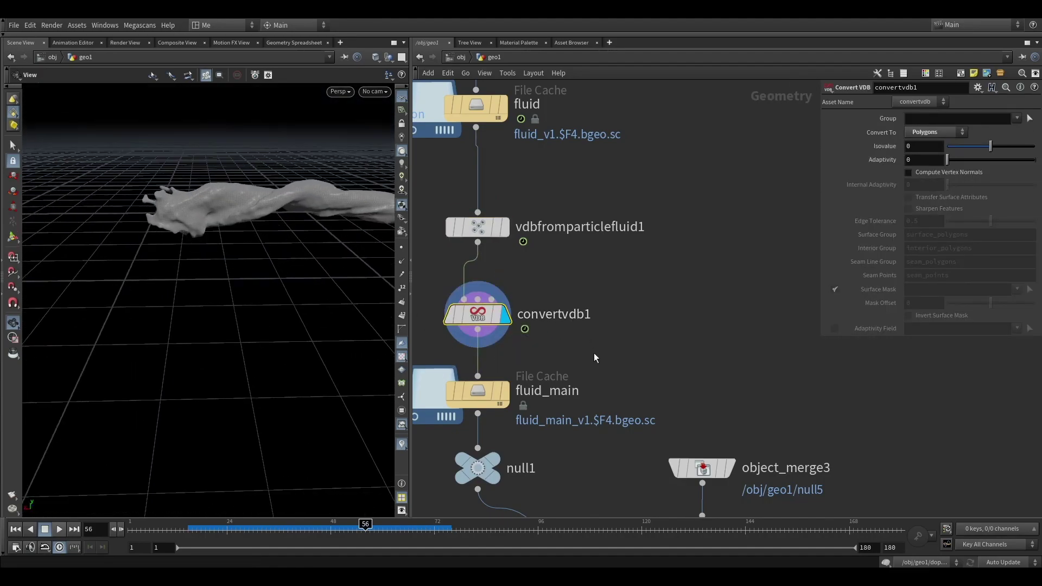
middle_click_drag(593, 357, 650, 248)
left_click(530, 263)
scroll(507, 301, "down", 2)
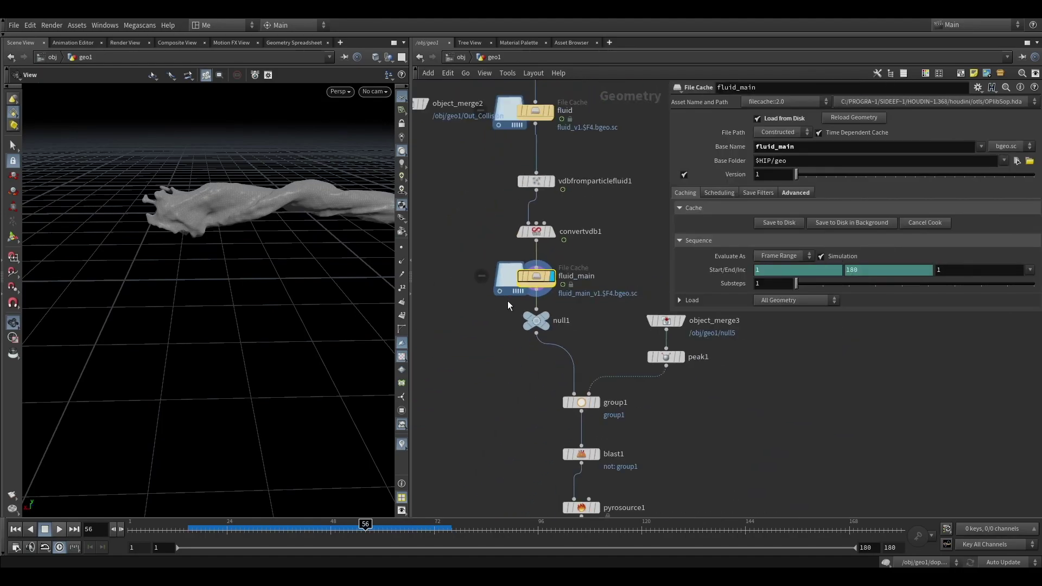
scroll(473, 159, "down", 2)
left_click_drag(320, 529, 387, 529)
middle_click_drag(590, 336, 550, 316)
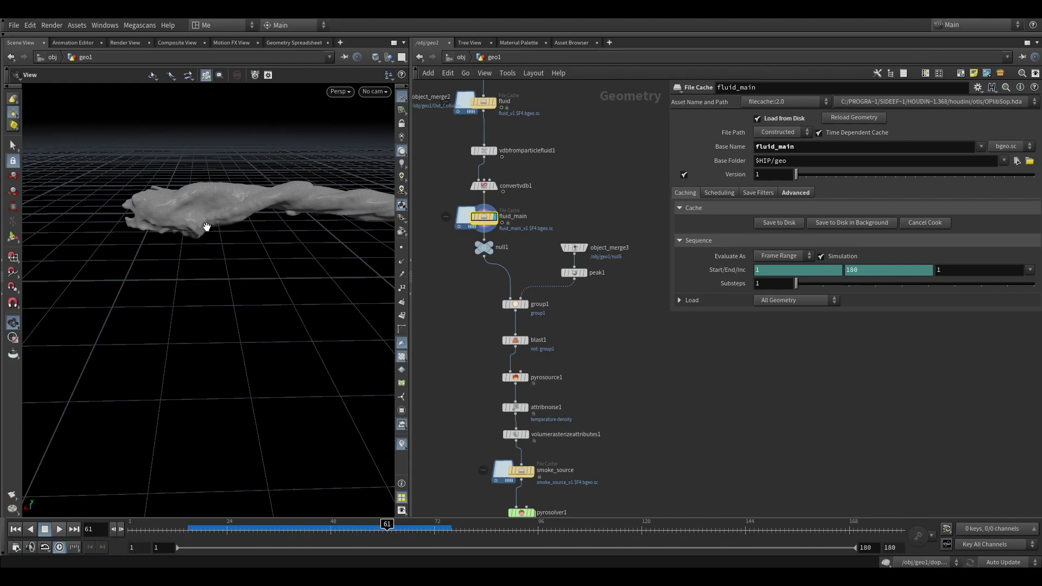
Step: Check object_merge3's source path at frame 23, then display and copy the Out_Collision null below material1
left_click(574, 248)
mouse_move(222, 534)
left_mouse_down()
mouse_move(352, 531)
mouse_move(222, 531)
left_mouse_up()
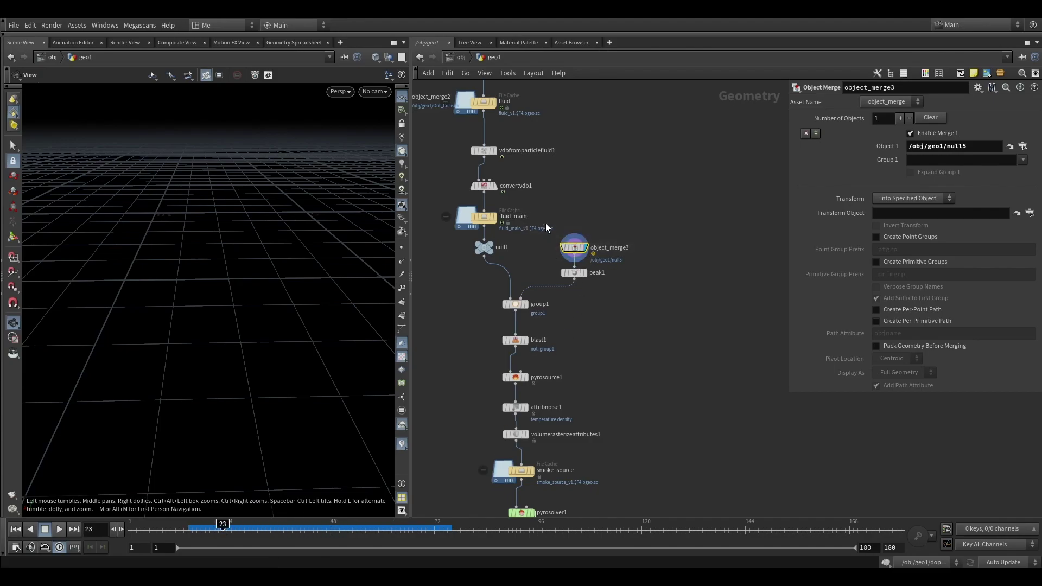
key("h")
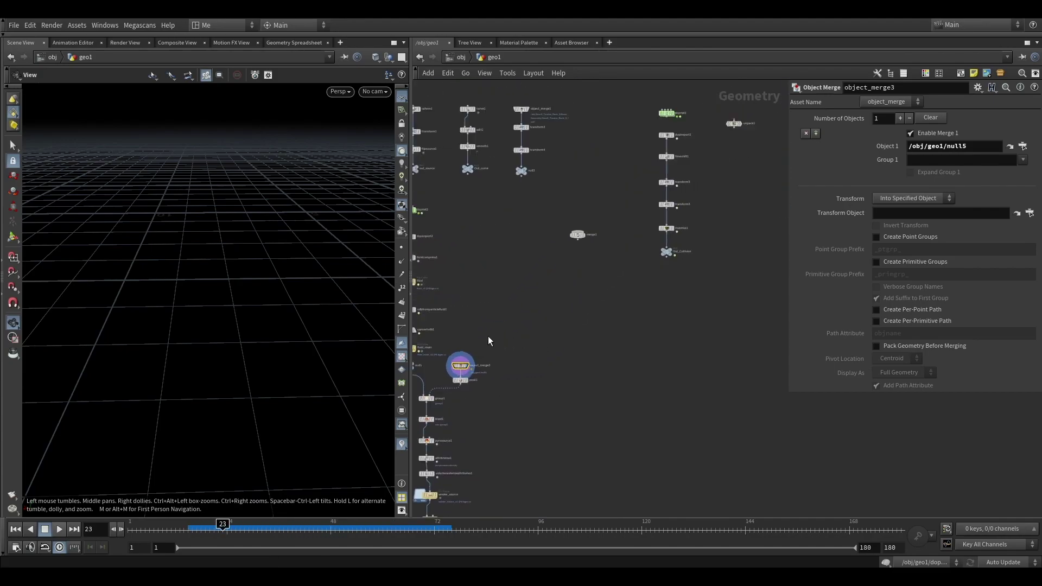
scroll(488, 339, "up", 3)
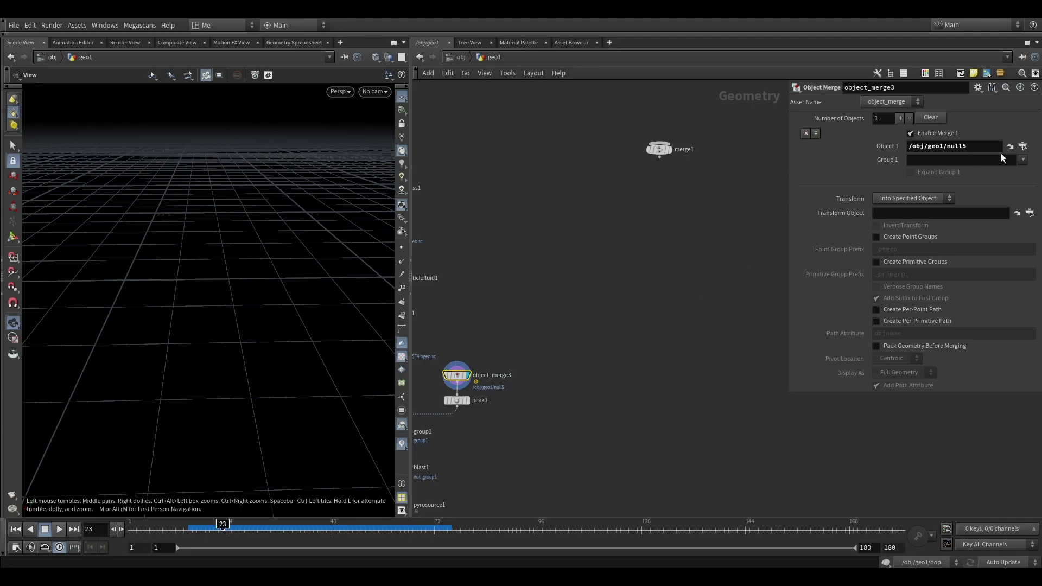
scroll(548, 293, "down", 3)
scroll(687, 235, "up", 3)
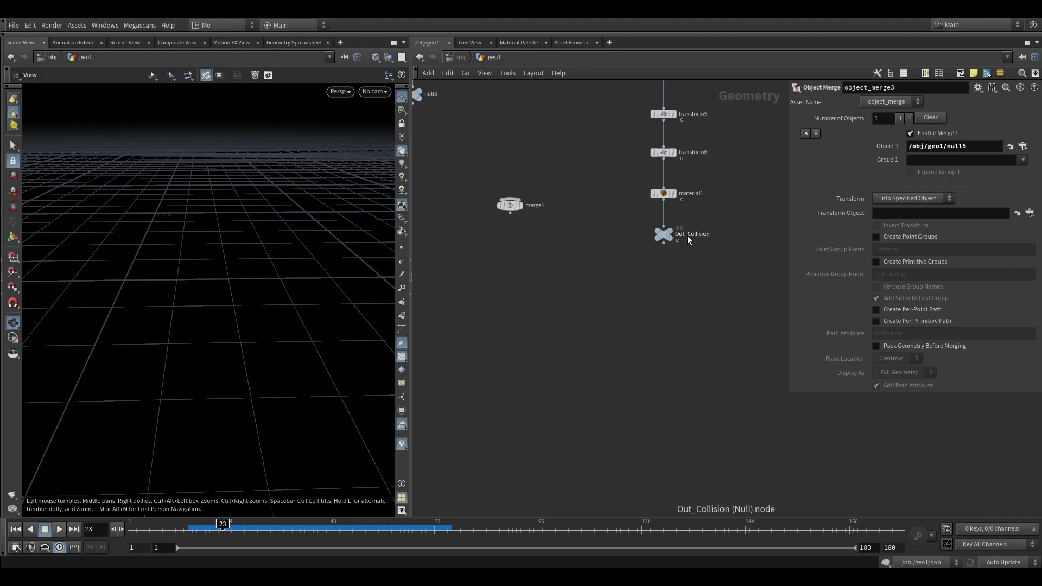
scroll(685, 238, "down", 3)
scroll(685, 245, "up", 5)
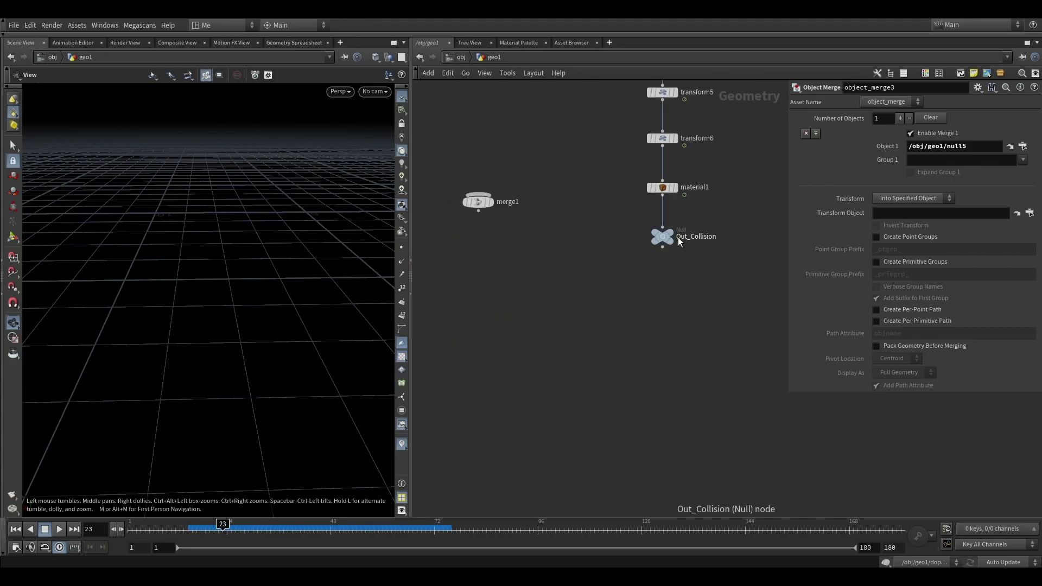
left_click(662, 236)
key("ctrl+c")
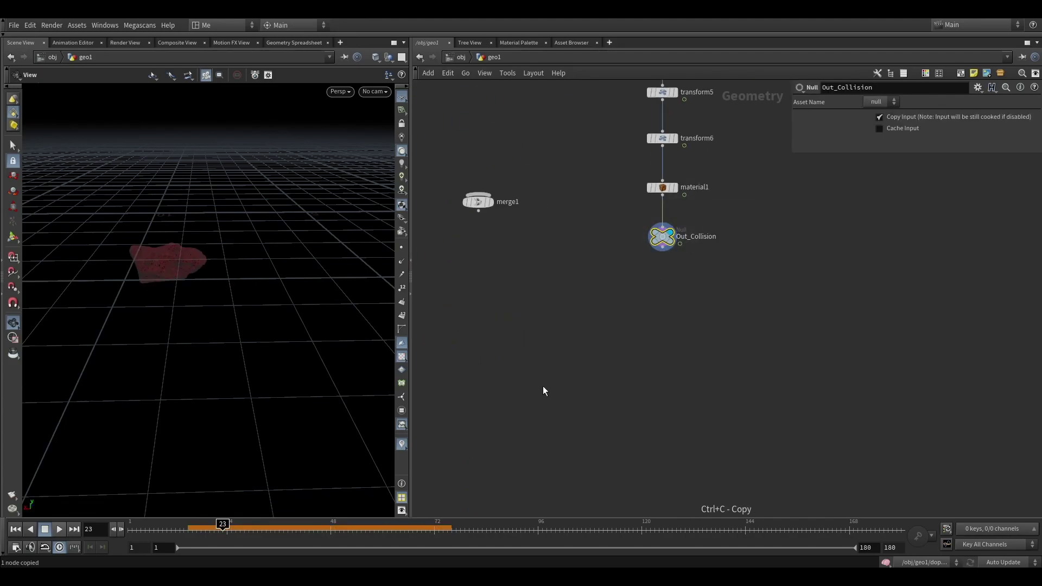
Step: Replace the Object 1 path of object_merge3 with /obj/geo1/Out_Collision
scroll(543, 387, "down", 3)
middle_click_drag(543, 388, 707, 298)
scroll(559, 331, "up", 3)
left_click_drag(565, 339, 477, 384)
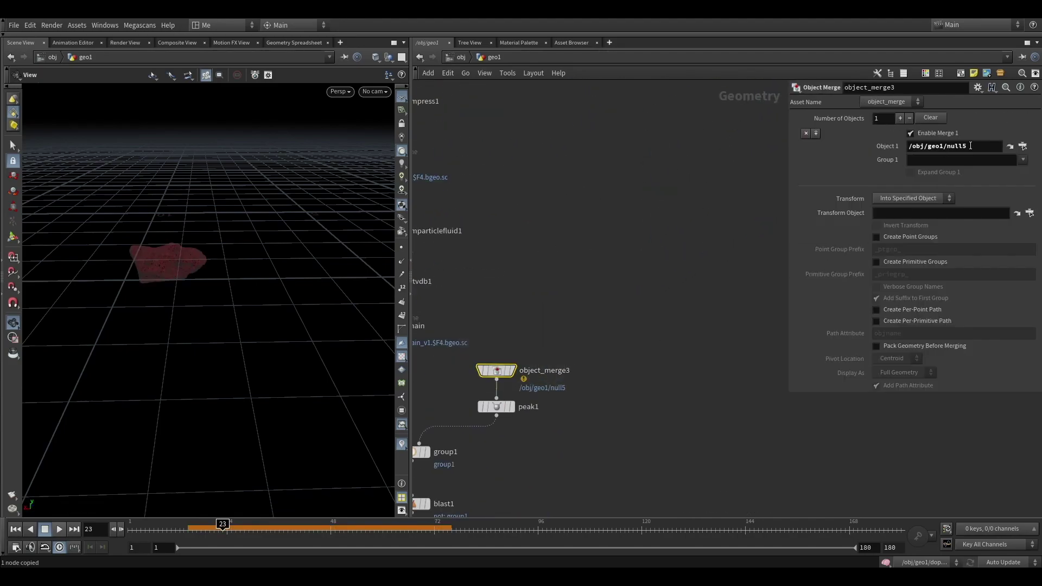
left_click_drag(970, 146, 796, 177)
key("ctrl+v")
left_click(652, 290)
middle_click_drag(641, 296, 702, 188)
scroll(575, 266, "up", 2)
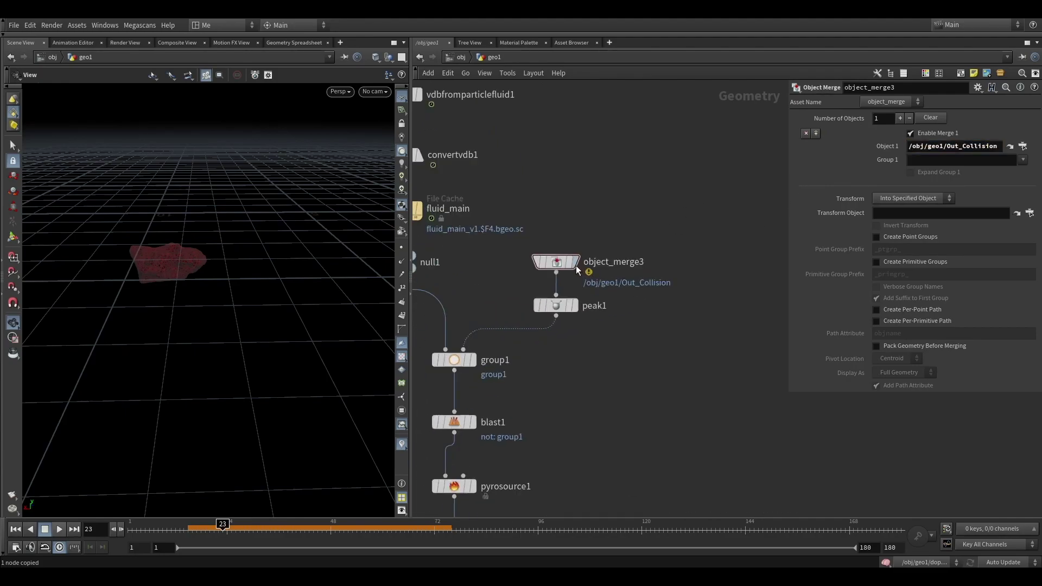
Step: Display peak1 with its settings and go to frame 55 to view the enlarged rock collider
left_click(576, 264)
left_click(575, 307)
left_click(559, 307)
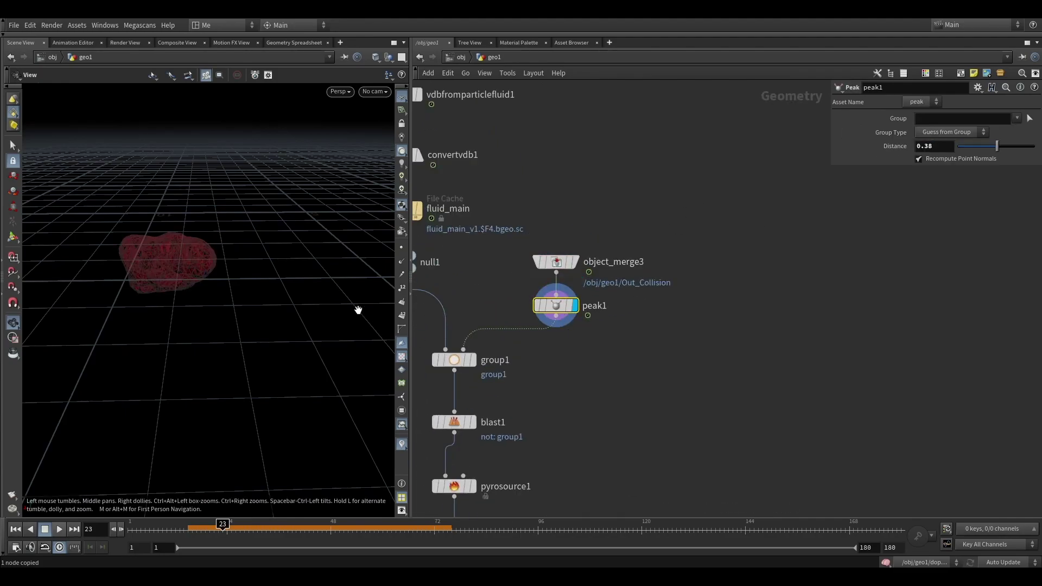
middle_click_drag(170, 316, 197, 249)
left_click_drag(217, 525, 355, 522)
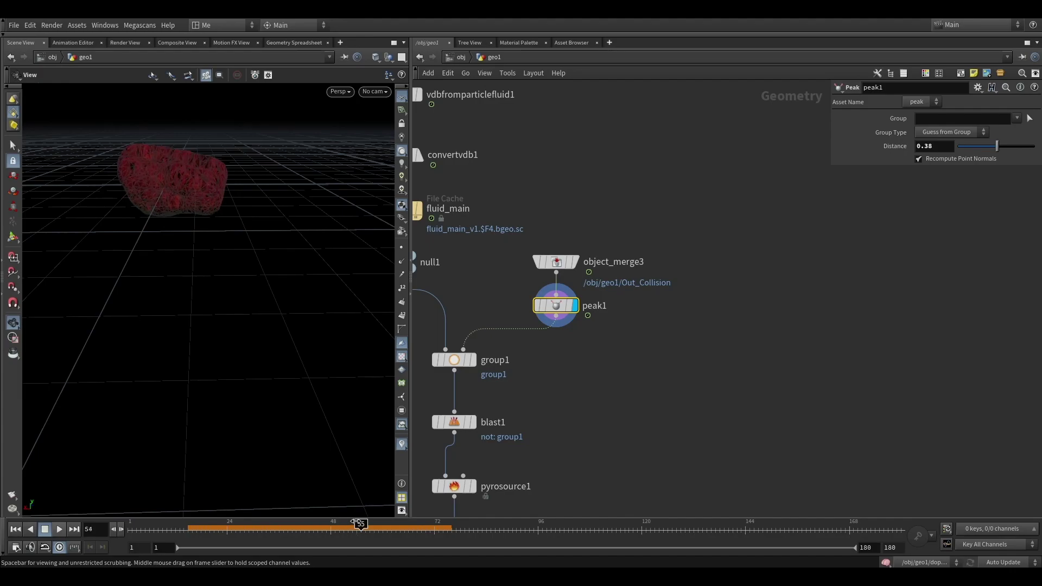
Step: Display null1 and group1, examine the bounding-object point group around the collider, and go to frame 81
middle_click_drag(612, 362, 698, 246)
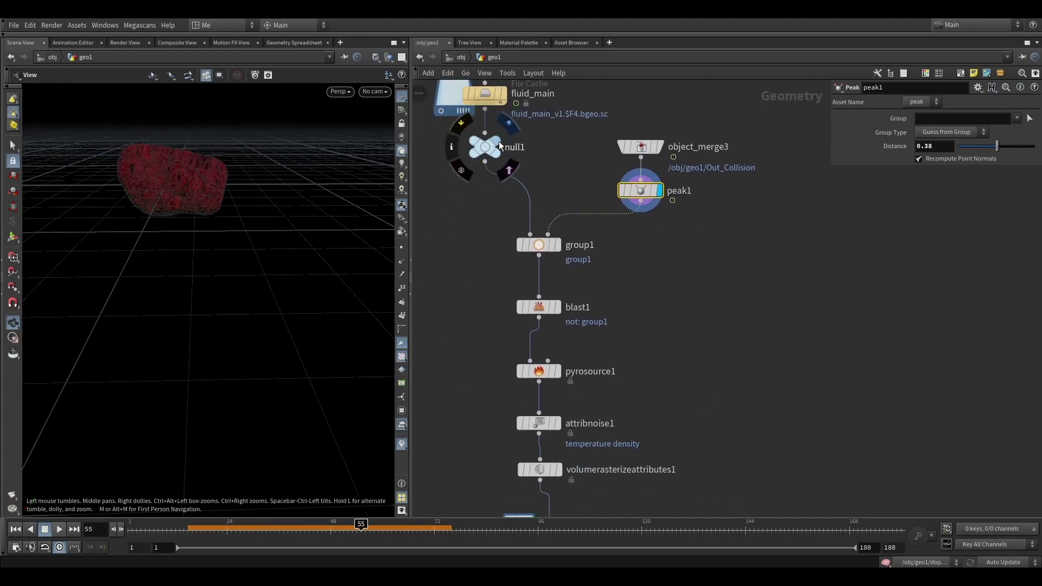
left_click(500, 145)
left_click(558, 246)
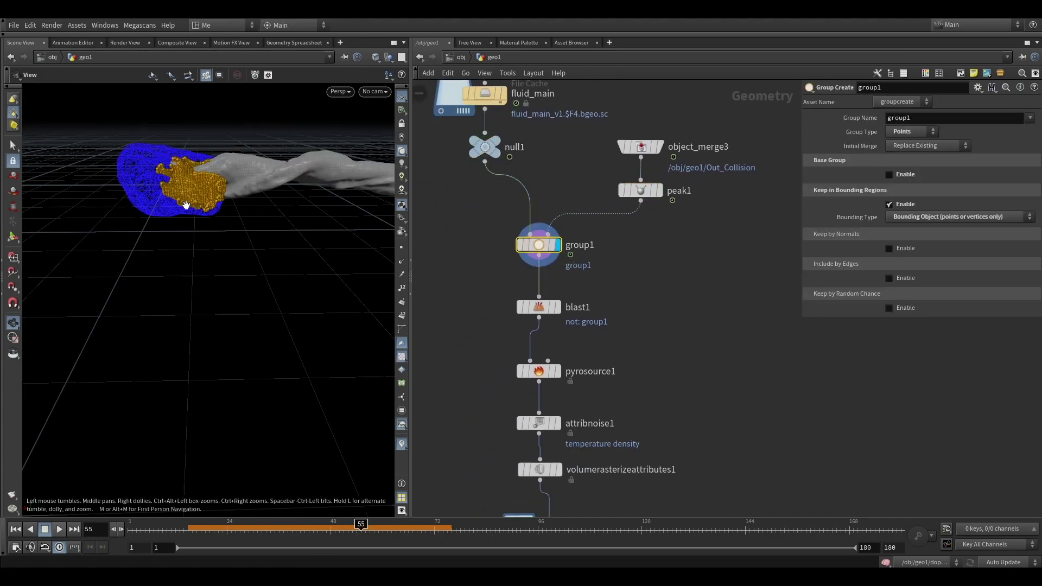
left_click_drag(186, 204, 217, 185)
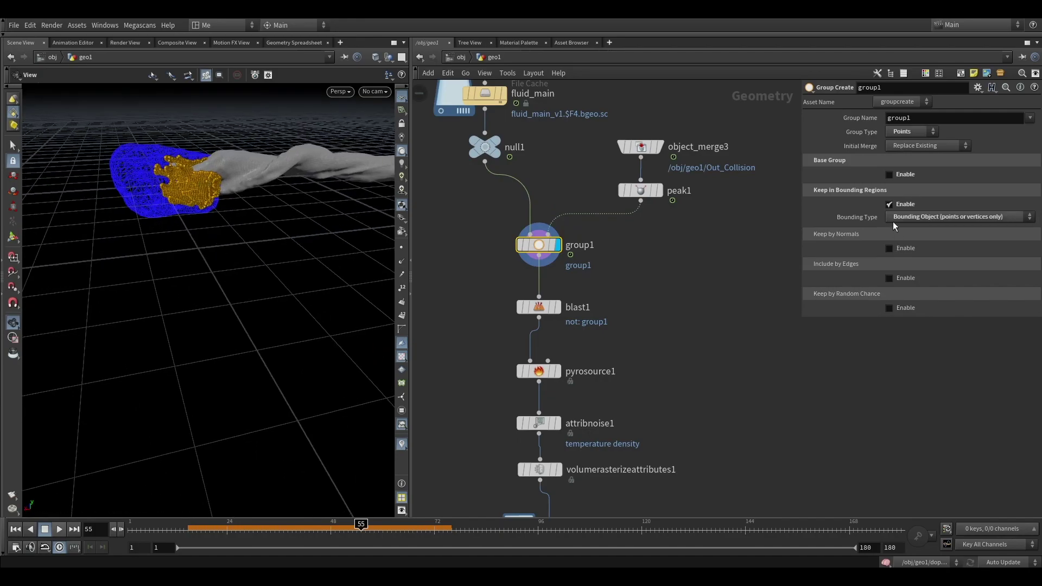
middle_click_drag(670, 241, 653, 238)
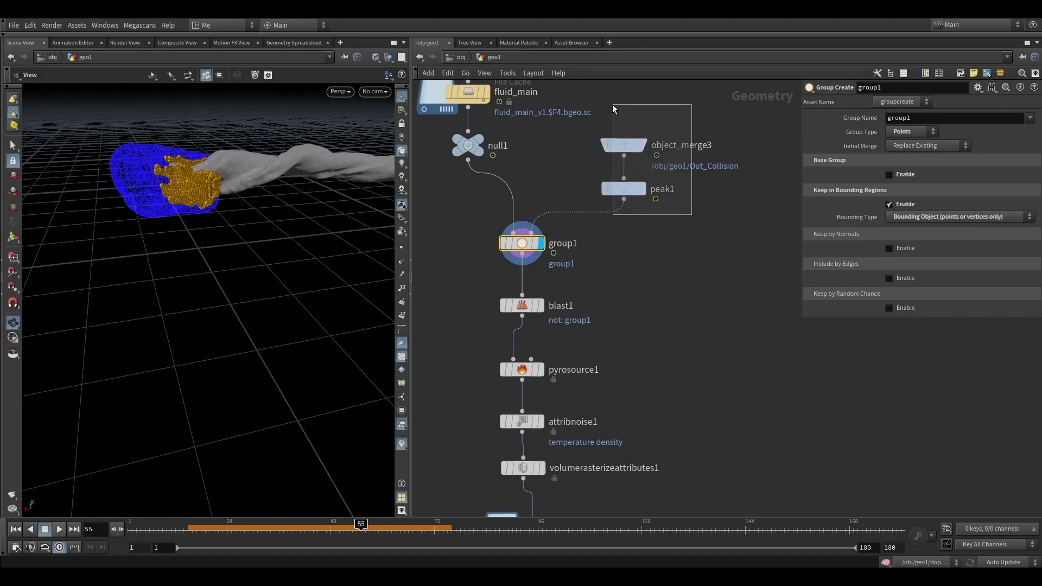
left_click_drag(612, 104, 554, 199)
left_click(531, 239)
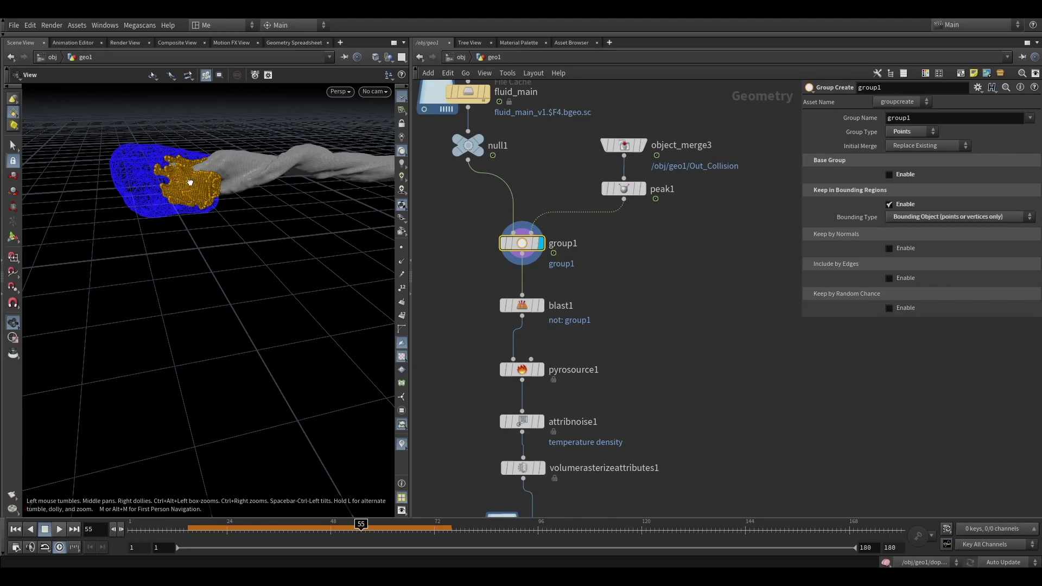
left_click_drag(189, 180, 168, 176)
left_click_drag(361, 527, 473, 519)
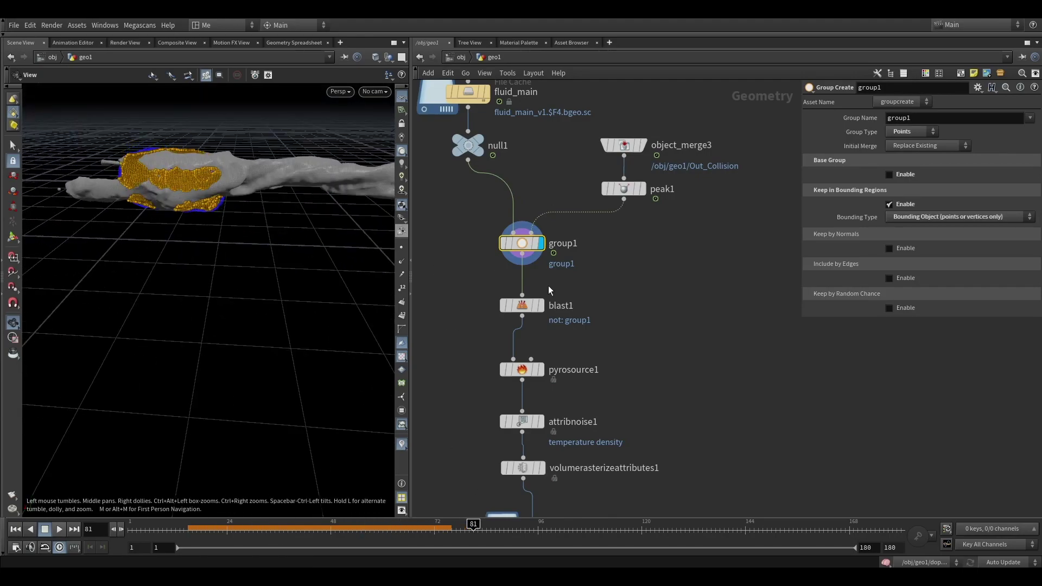
Step: Display blast1 and pyrosource1 in turn and examine the isolated fluid part and its scattered source points
middle_click_drag(577, 293, 586, 212)
left_click(539, 230)
left_click(550, 225)
left_click_drag(175, 230, 186, 211)
left_click(551, 289)
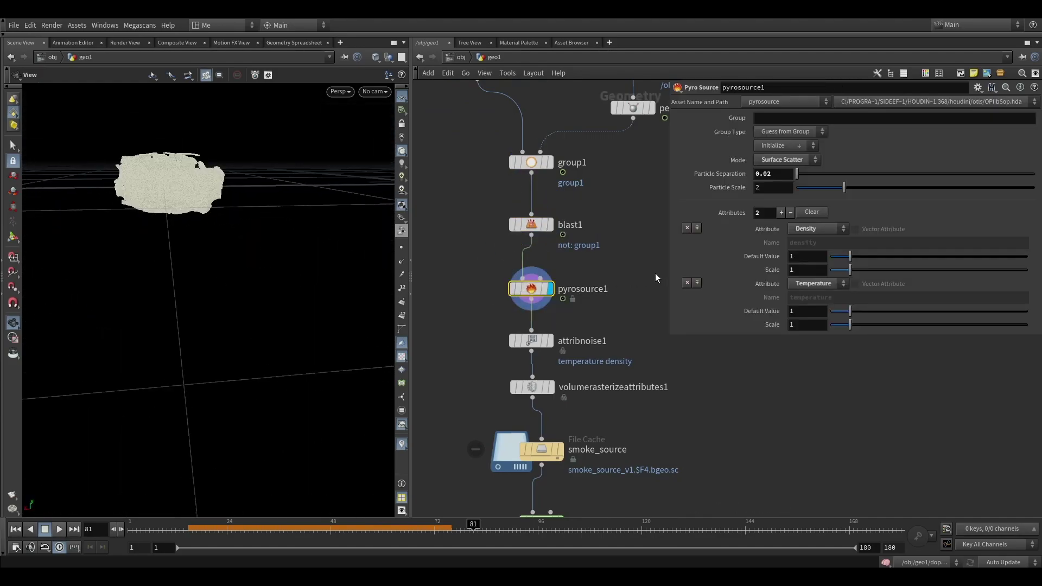
left_click_drag(275, 217, 361, 217)
Step: Display attribnoise1, visualize its density attribute on the points from the node information, and turn the visualization off again
middle_click_drag(649, 278, 620, 168)
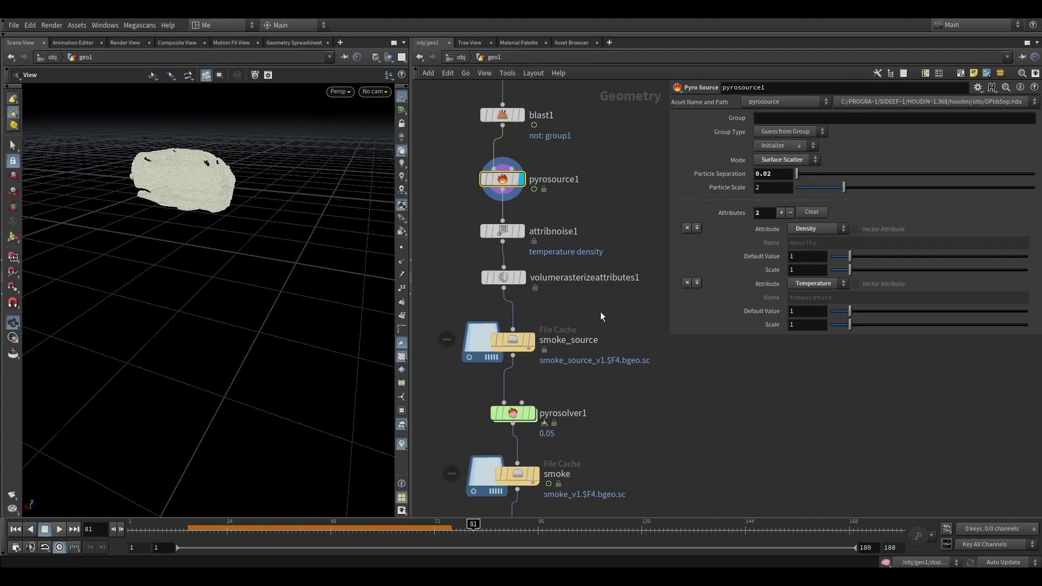
middle_click_drag(568, 307, 569, 259)
left_click(522, 185)
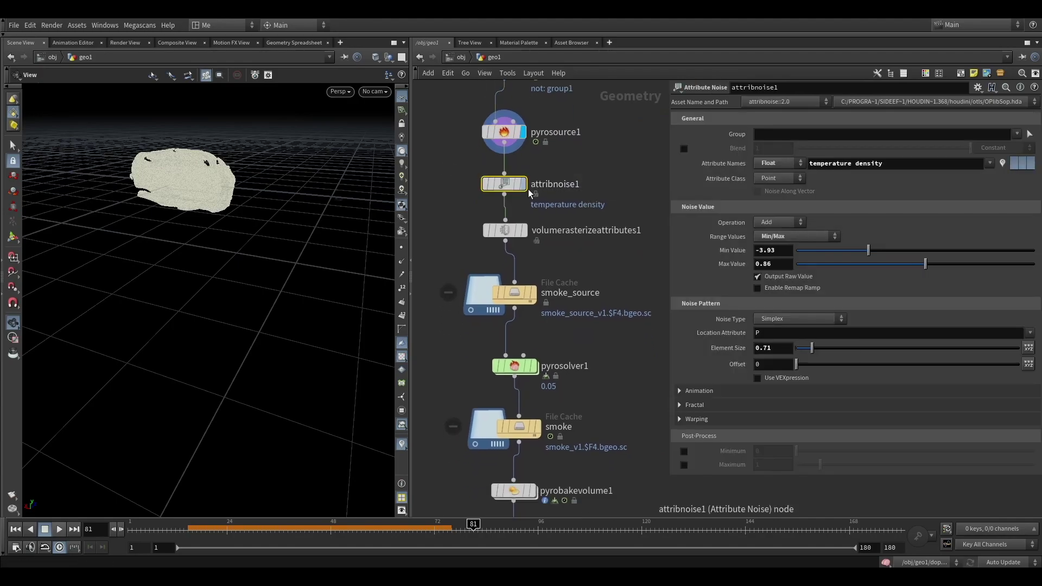
key("r")
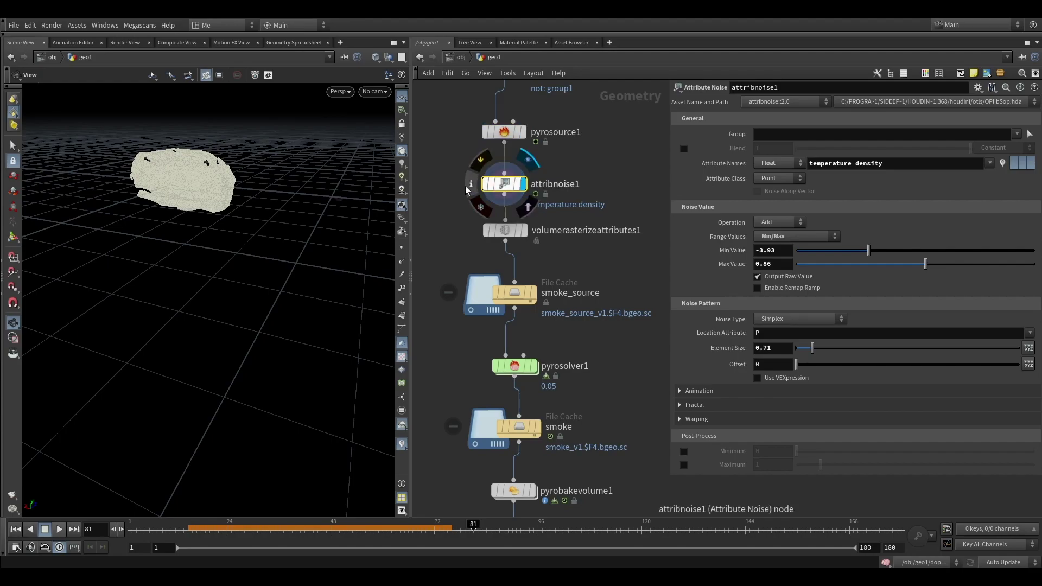
left_click(470, 183)
left_click(544, 174)
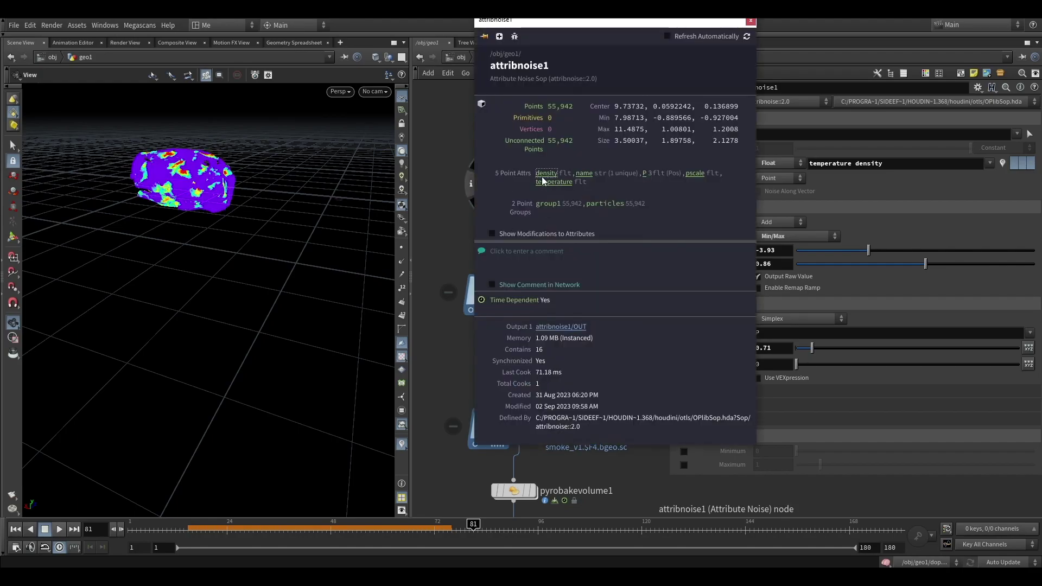
mouse_move(199, 172)
left_mouse_down()
mouse_move(300, 194)
mouse_move(190, 184)
left_mouse_up()
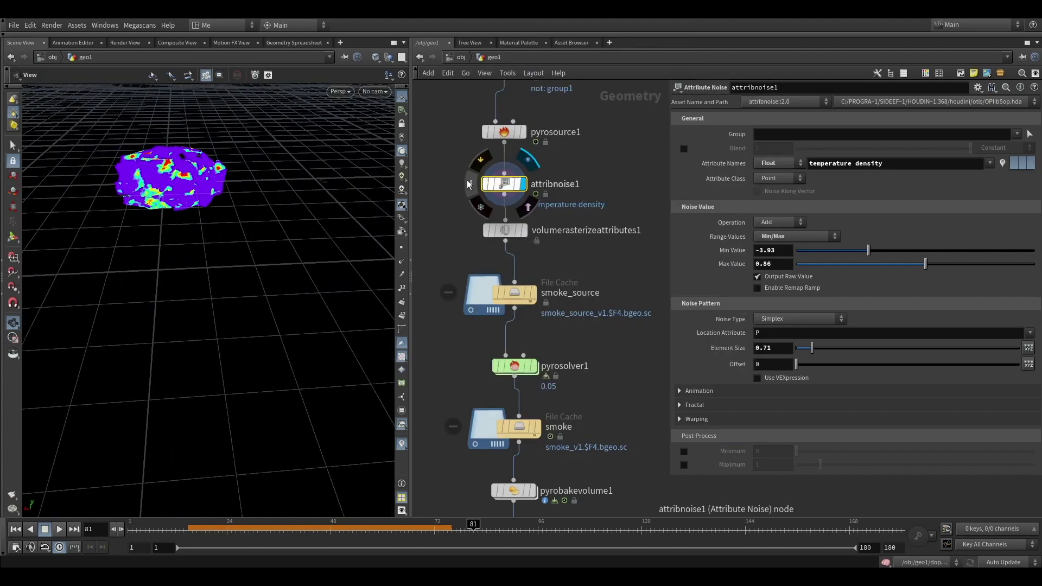
left_click(469, 184)
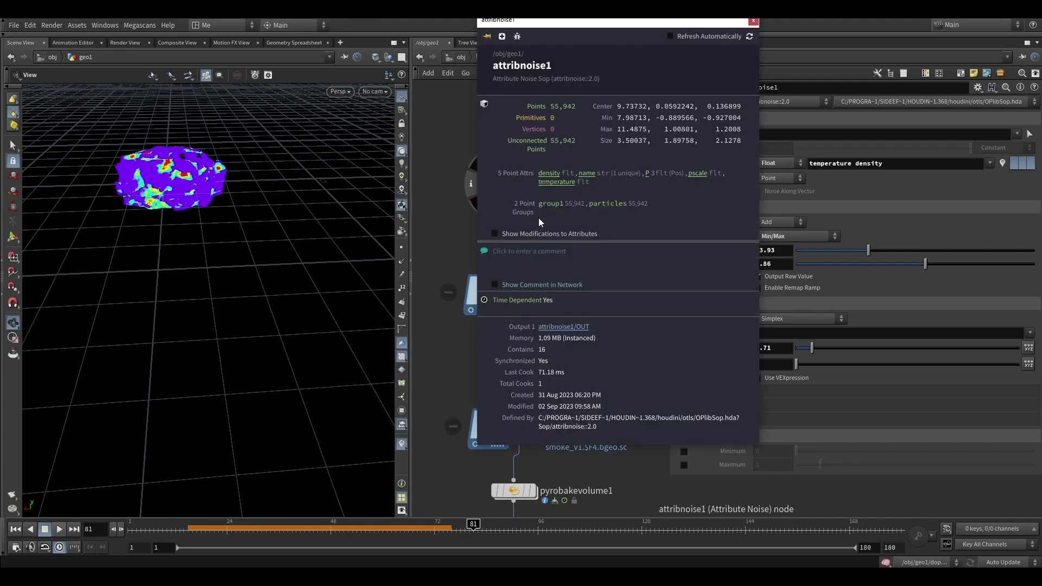
left_click(558, 173)
left_click(753, 20)
Step: Examine the density volume from volumerasterizeattributes1, then display the smoke_source cache and go to frame 135
left_click(504, 230)
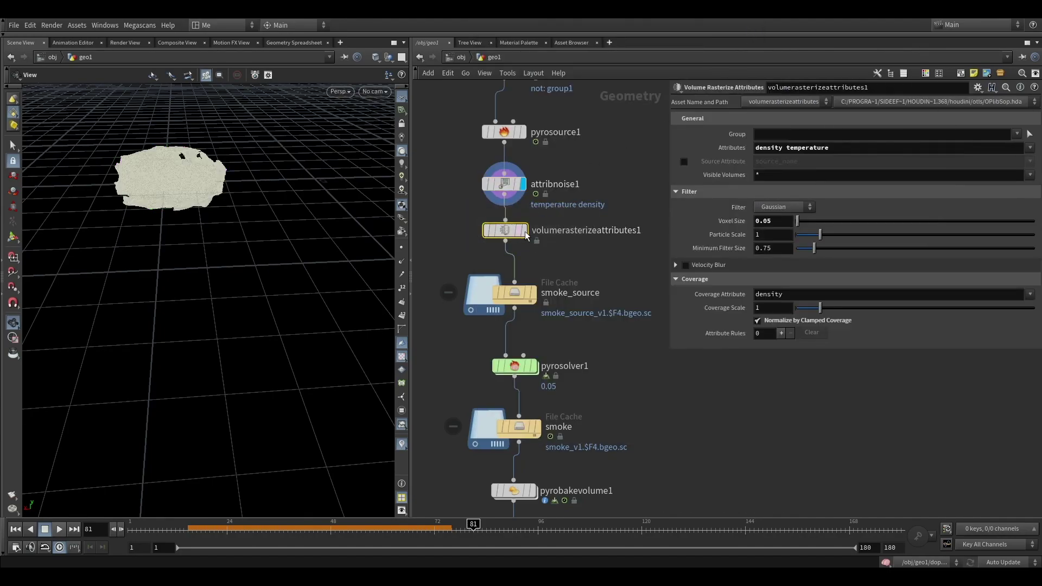
left_click(523, 230)
left_click_drag(236, 206, 157, 196)
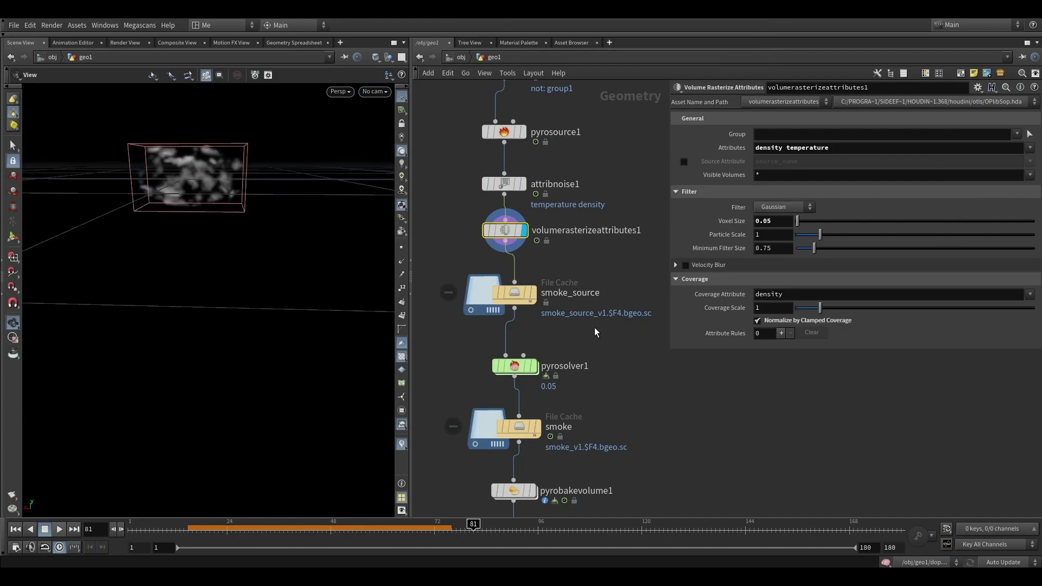
left_click(534, 296)
left_click(515, 294)
left_click_drag(255, 525, 706, 524)
Step: Select pyrosolver1 and review its setup, bounds, sourcing, fields and shape settings
middle_click_drag(626, 362, 618, 306)
left_click(508, 310)
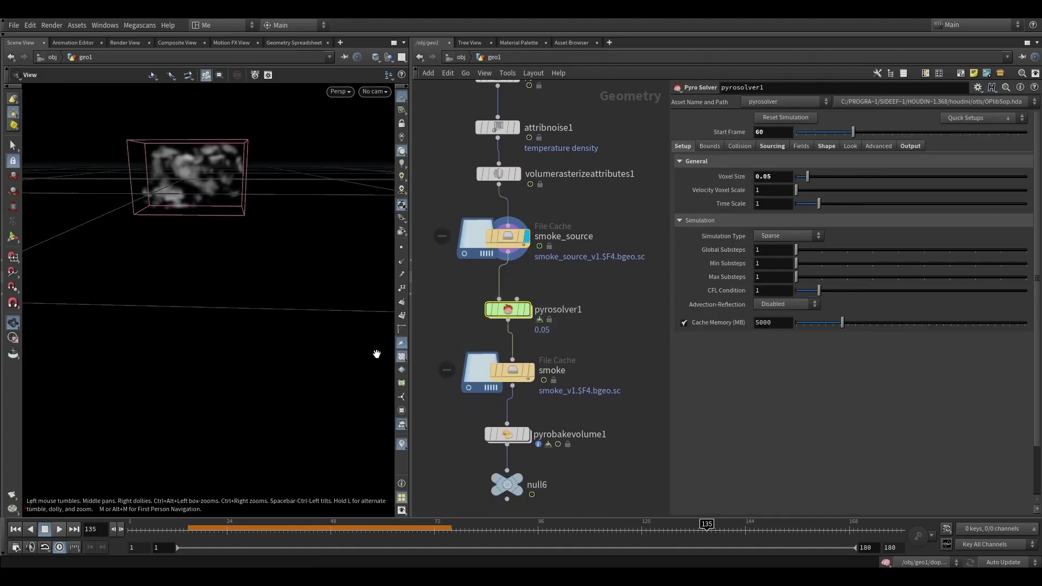
left_click(722, 148)
left_click(727, 148)
left_click(772, 147)
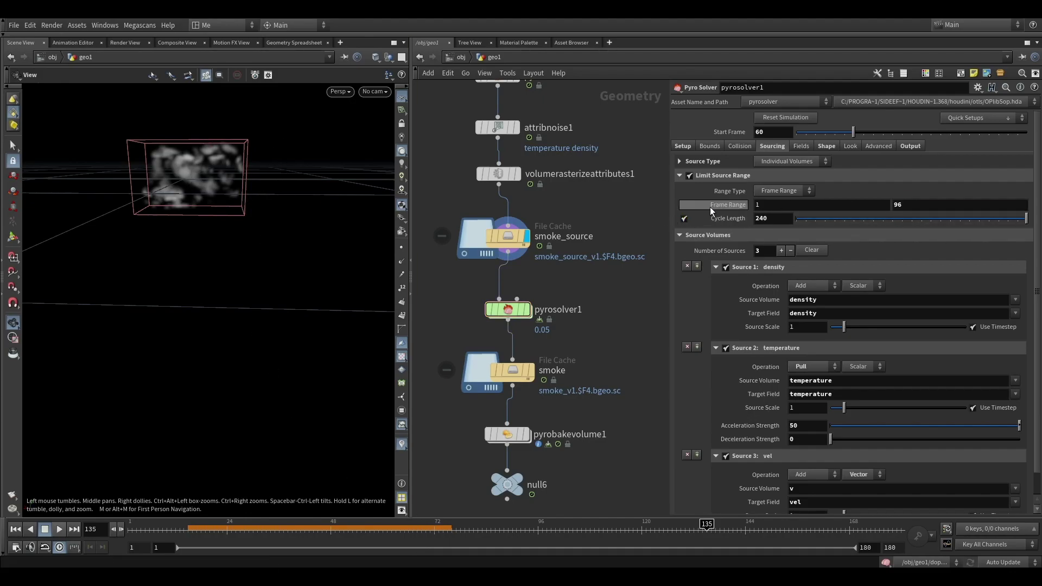
left_click(799, 147)
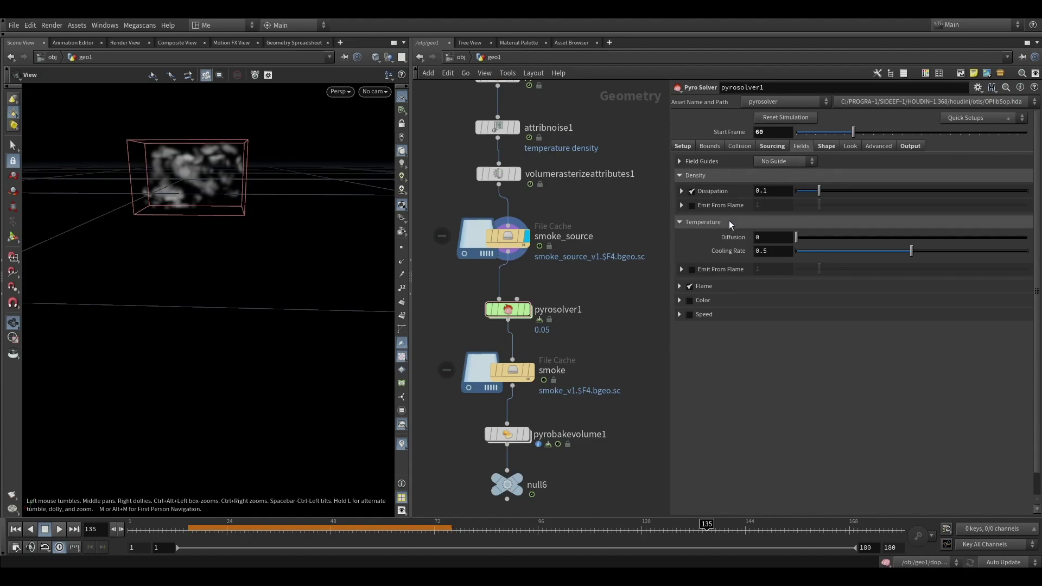
left_click(825, 146)
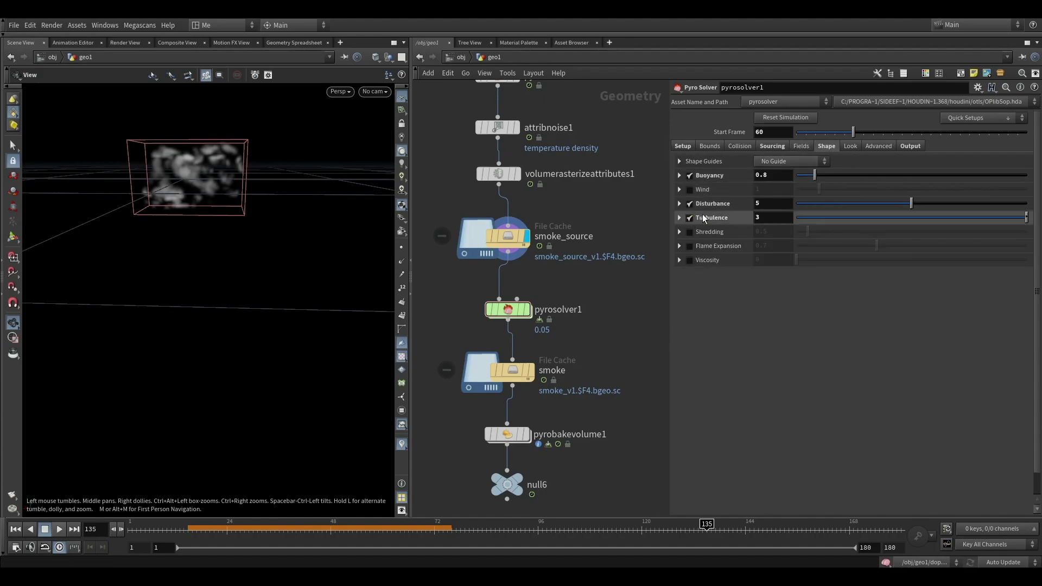
left_click_drag(372, 223, 120, 216)
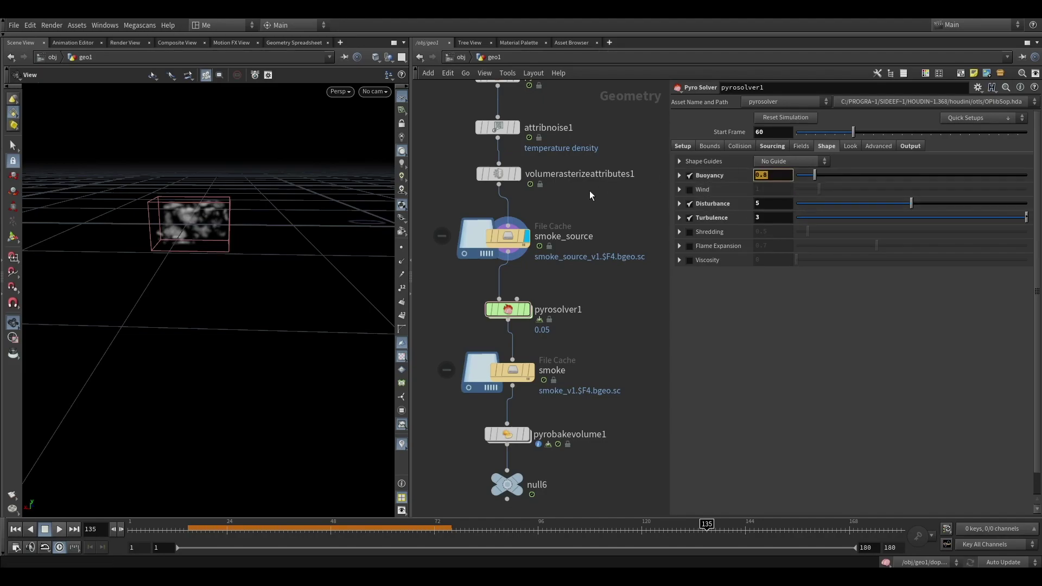
Step: Check pyrosolver1's look and fields settings, and return to its shape settings
left_click(852, 148)
left_click(827, 145)
left_click(851, 146)
left_click(826, 146)
left_click(808, 146)
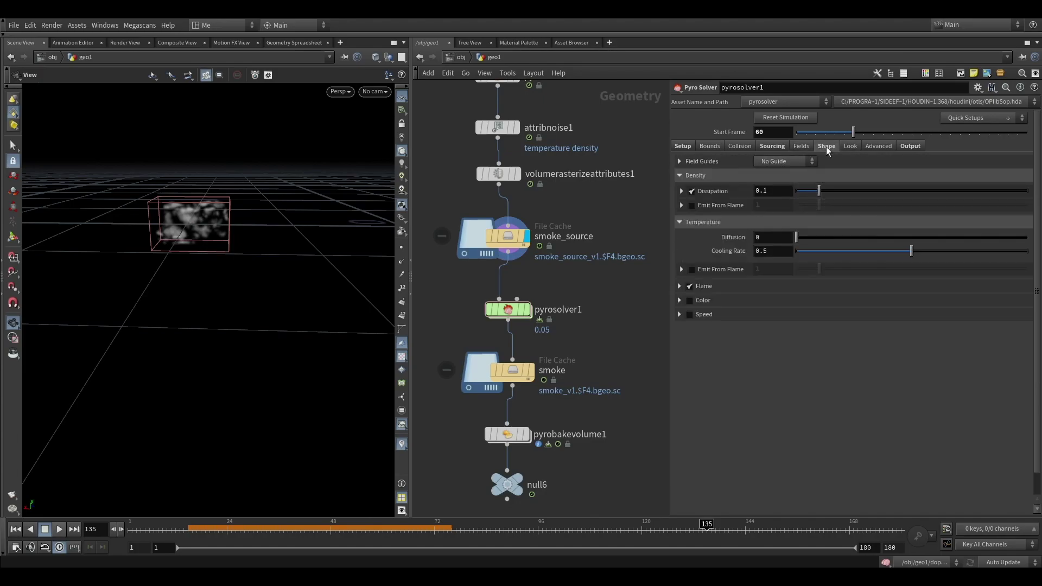
left_click(826, 147)
middle_click_drag(586, 307, 597, 198)
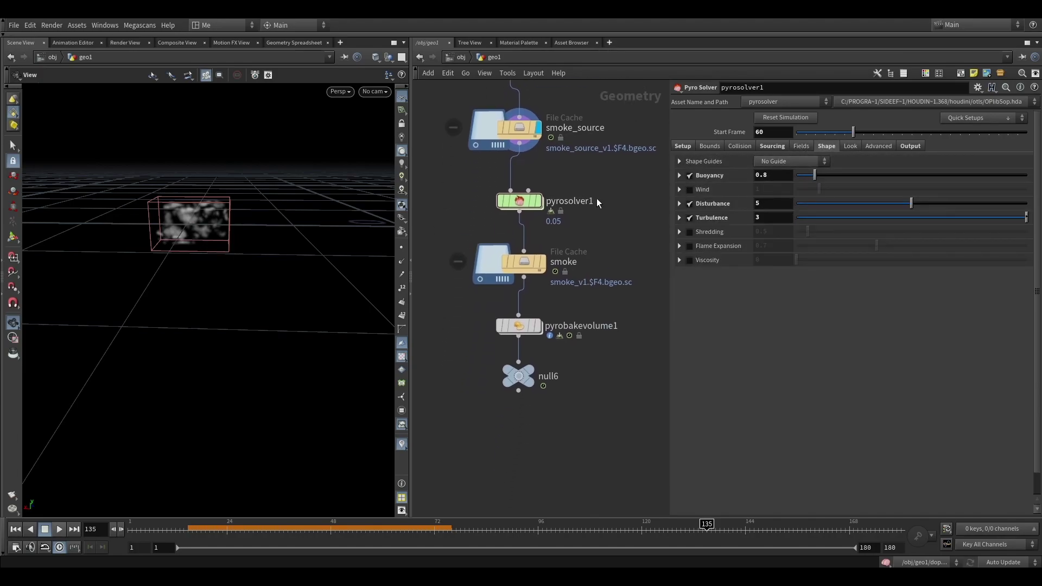
Step: Display the smoke cache, examine the simulated smoke from several angles across the timeline, and stop at frame 95
left_click(518, 263)
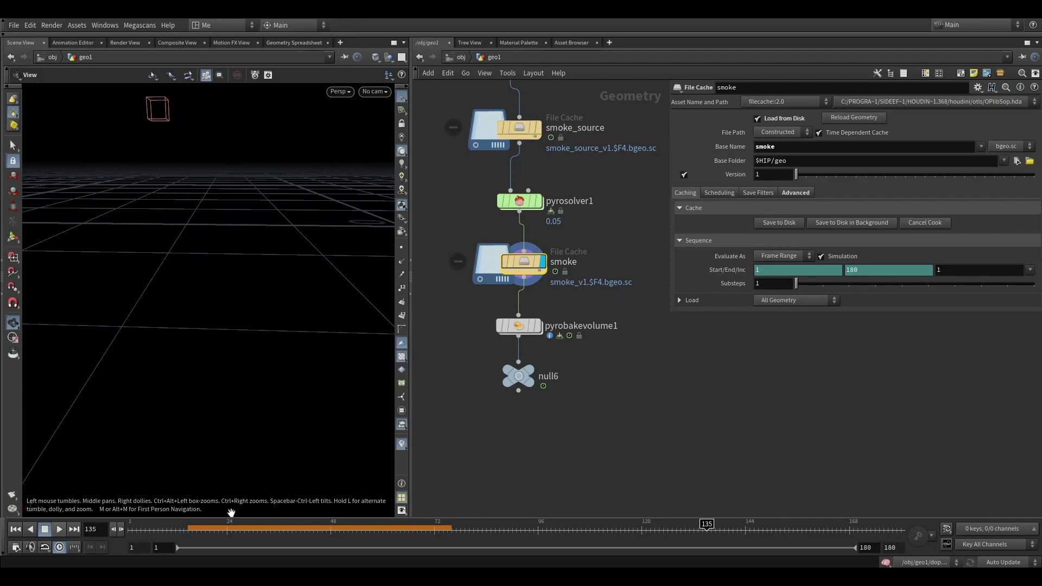
left_click_drag(190, 527, 569, 482)
right_click_drag(191, 157, 202, 206)
left_click_drag(202, 206, 193, 244)
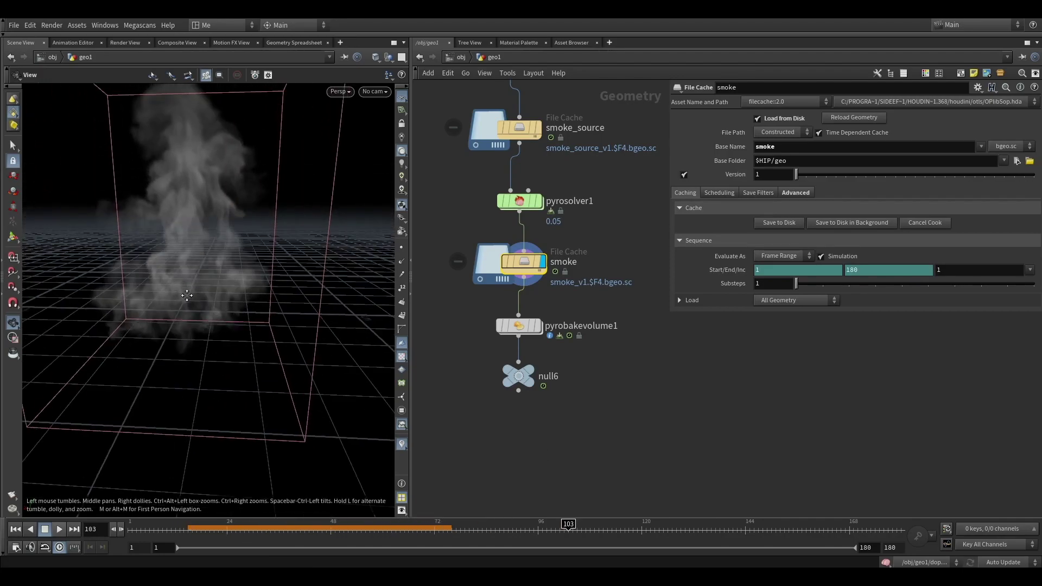
right_click_drag(193, 245, 203, 300)
left_click_drag(203, 300, 228, 299)
left_click_drag(497, 522, 533, 529)
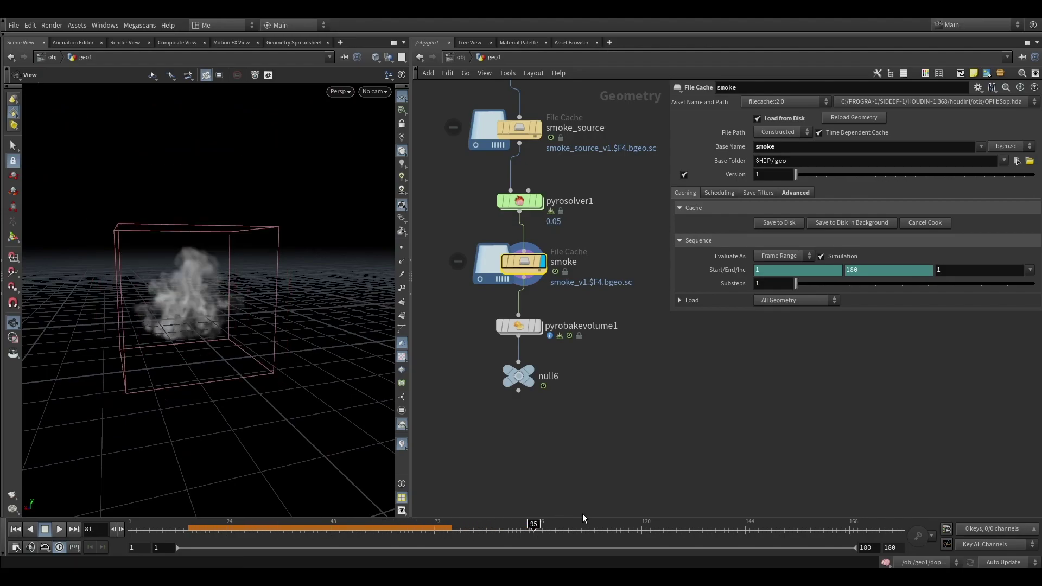
Step: Review pyrobakevolume1's smoke settings and the final null6 output, and return to the object level
left_click(536, 326)
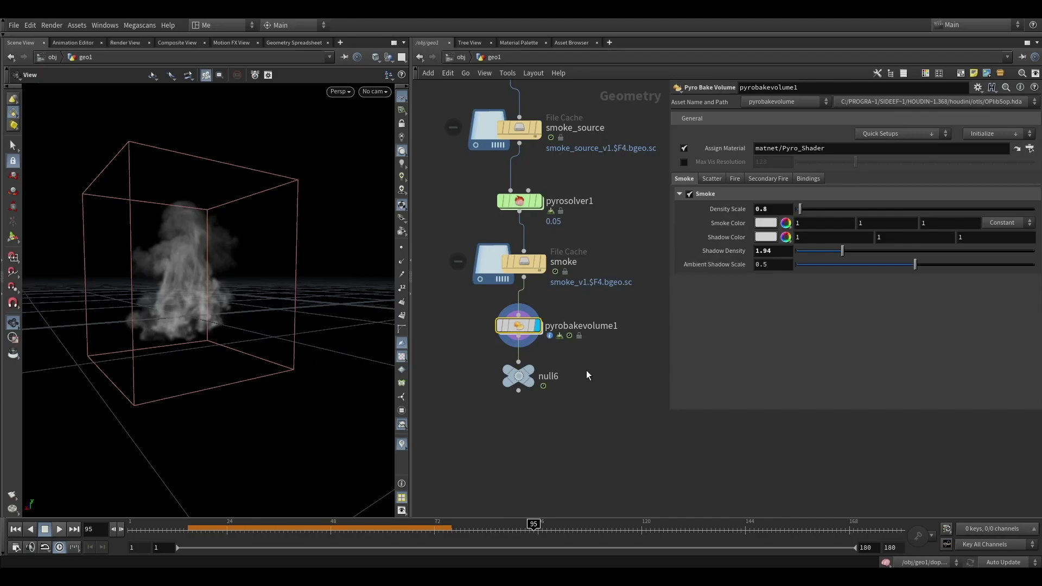
left_click(524, 385)
left_click(461, 57)
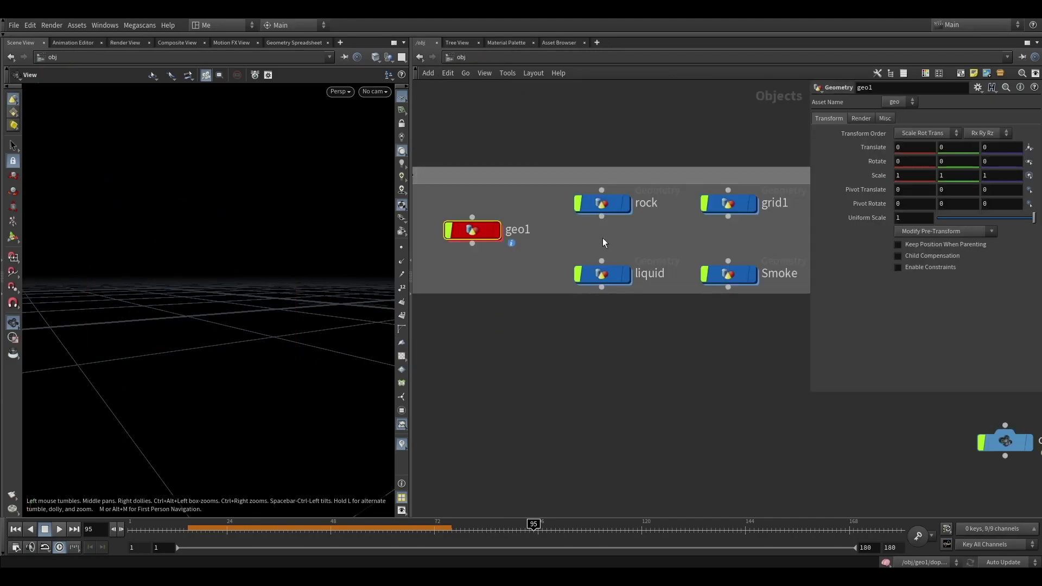
Step: Select the rock, grid1, liquid and Smoke objects one after another to review the render geometry objects
middle_click_drag(602, 237, 543, 208)
left_click(503, 175)
left_click(603, 172)
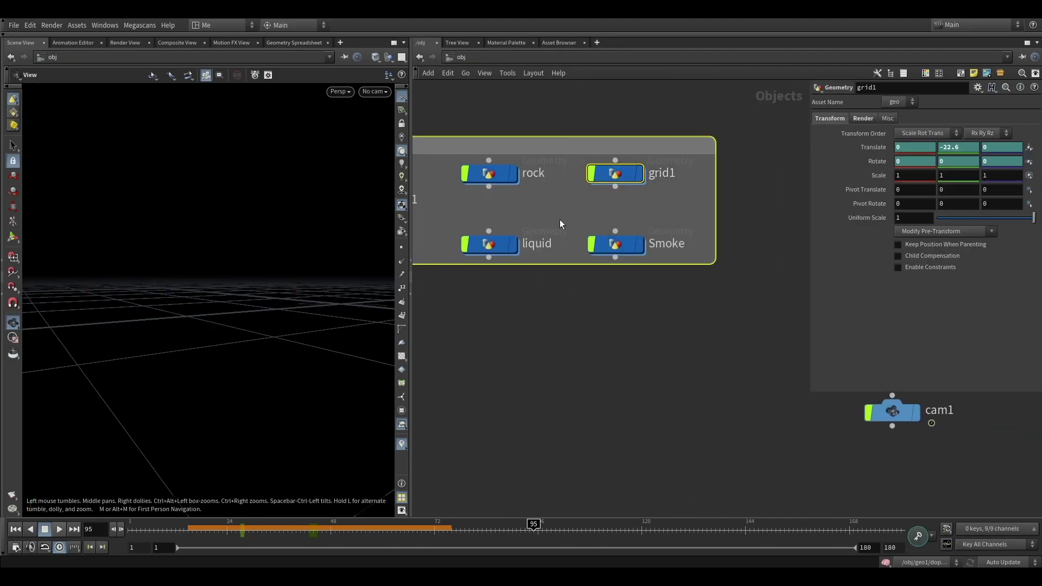
left_click(491, 243)
left_click(615, 245)
scroll(685, 281, "down", 4)
middle_click_drag(685, 285, 570, 288)
scroll(541, 238, "up", 3)
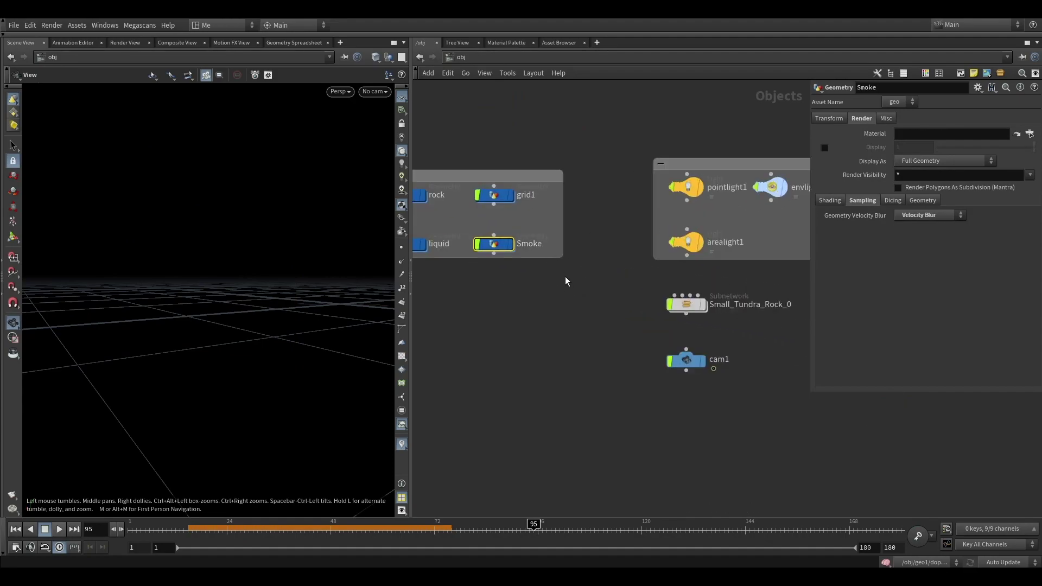
Step: Check the Geometry Velocity Blur sampling option on all four render objects, and again on rock, liquid and Smoke without grid1
left_click_drag(566, 276, 414, 192)
left_click(863, 118)
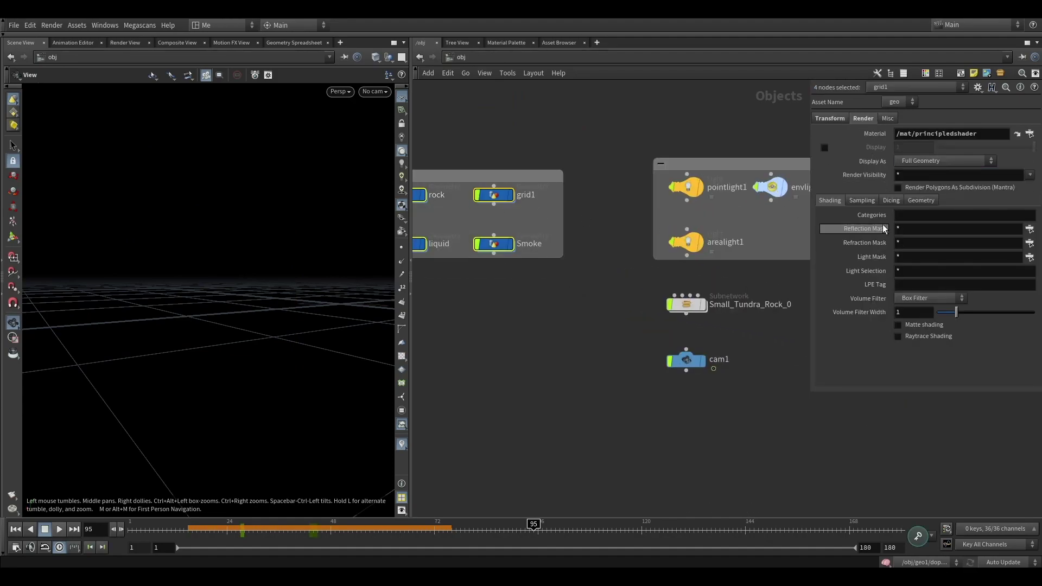
left_click(867, 200)
left_click(919, 216)
left_click(575, 266)
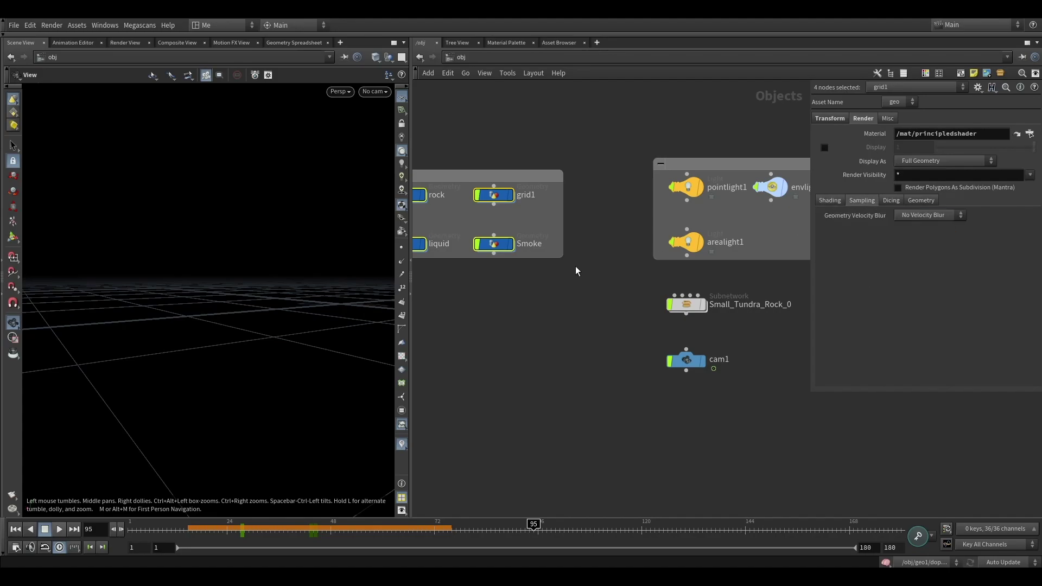
middle_click_drag(576, 265, 625, 257)
left_click(591, 212)
left_click_drag(496, 239, 462, 188)
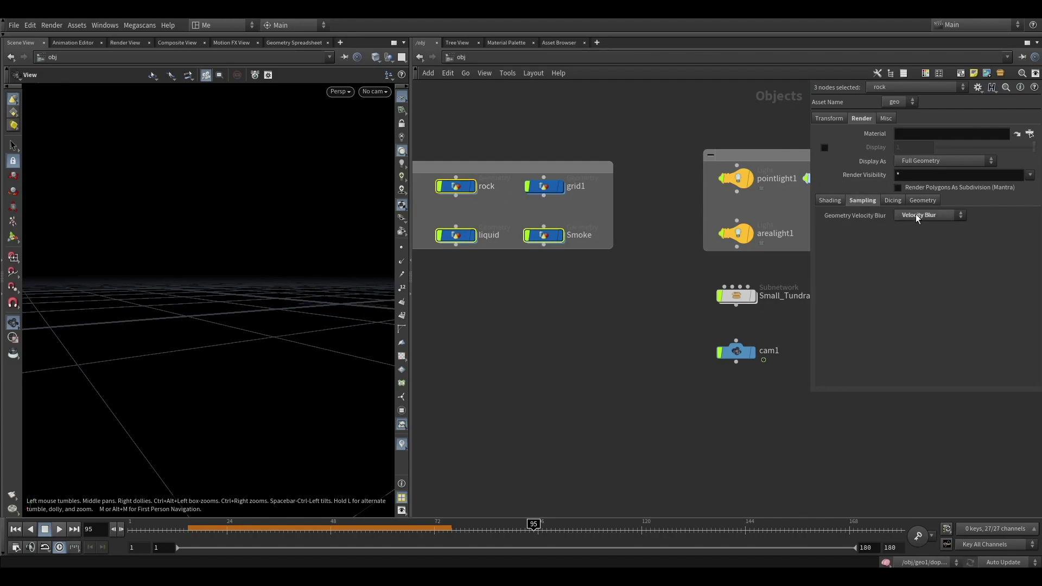
Step: Review arealight1's light settings and turn on the display of arealight1 and pointlight1 in the viewport
middle_click_drag(646, 269, 581, 245)
left_click(479, 164)
middle_click_drag(631, 280, 531, 300)
left_click(661, 230)
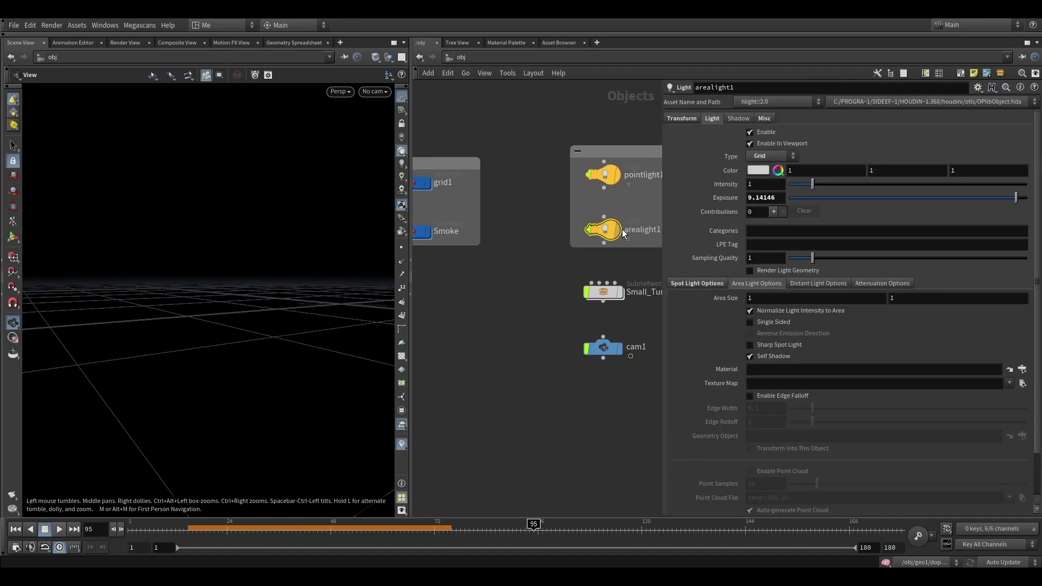
left_click_drag(288, 232, 82, 253)
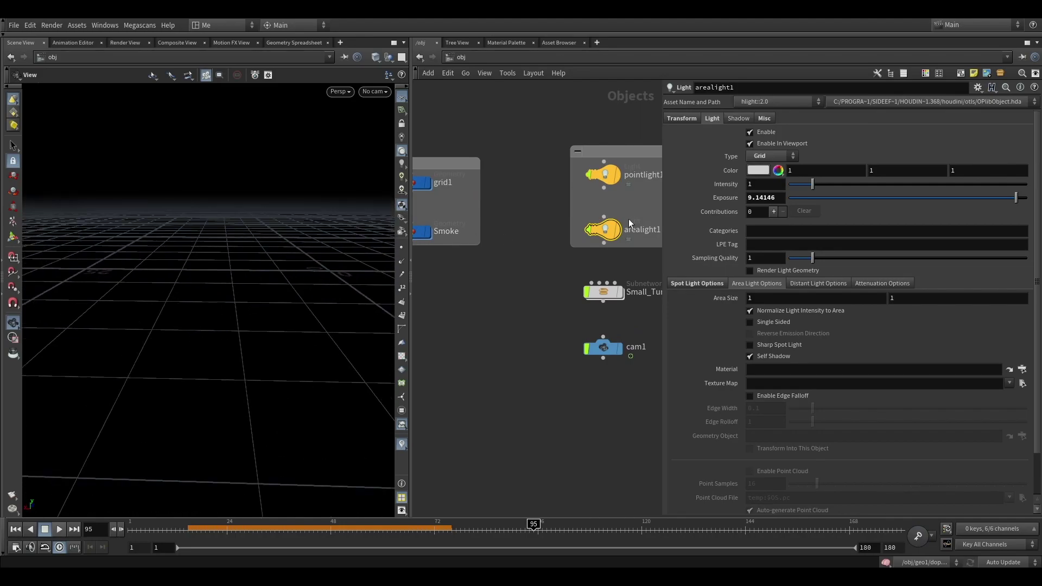
left_click(617, 230)
scroll(187, 252, "down", 3)
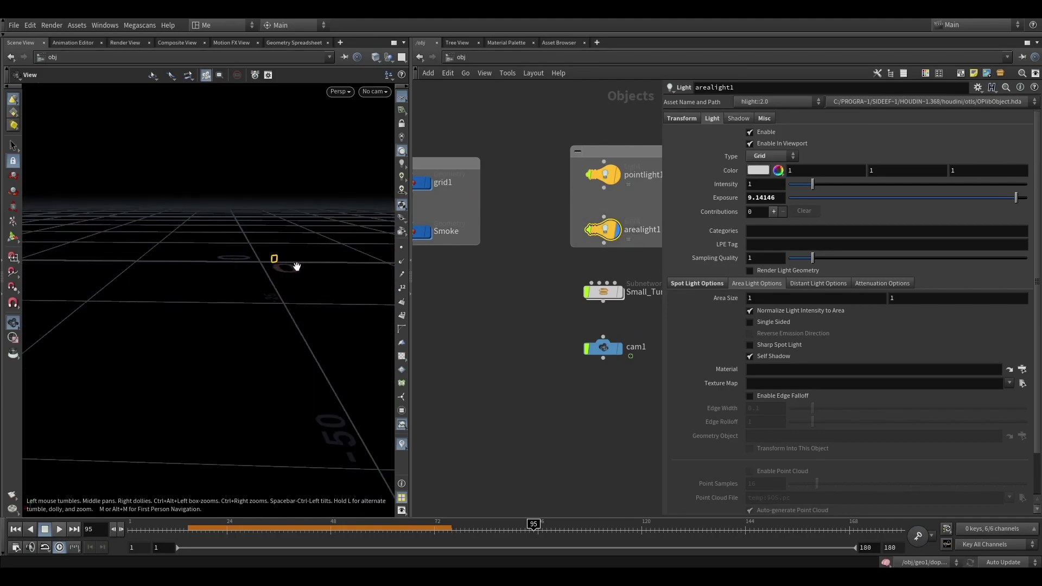
middle_click_drag(512, 262, 467, 285)
left_click(571, 199)
left_click_drag(369, 239, 132, 192)
middle_click_drag(637, 282, 551, 251)
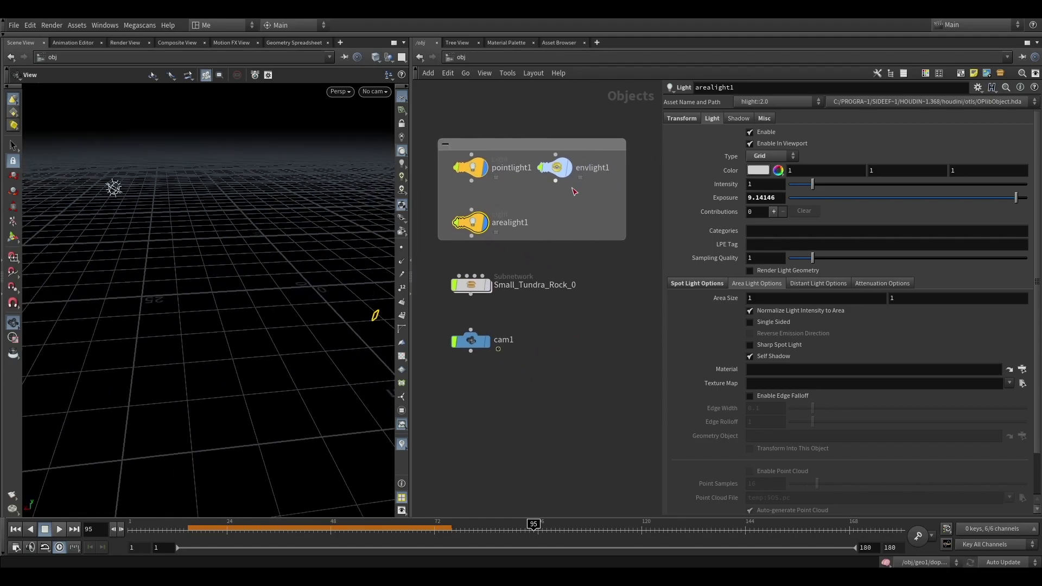
Step: Review envlight1's light settings and the Small_Tundra_Rock_0 subnetwork, and check cam1's animated transform back to frame 1
left_click(564, 167)
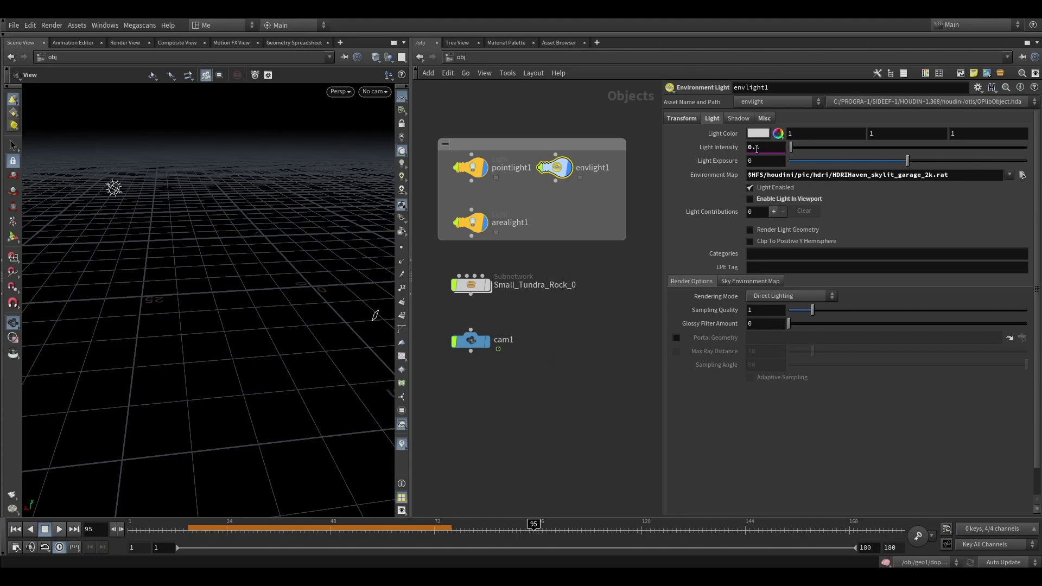
middle_click_drag(619, 286, 657, 233)
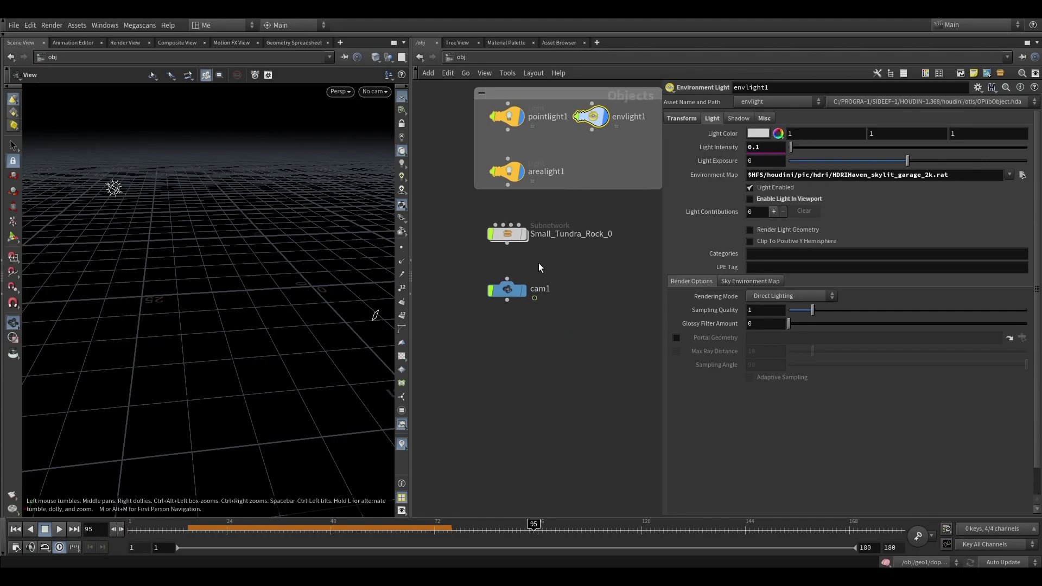
left_click_drag(557, 257, 434, 224)
left_click_drag(454, 262, 622, 321)
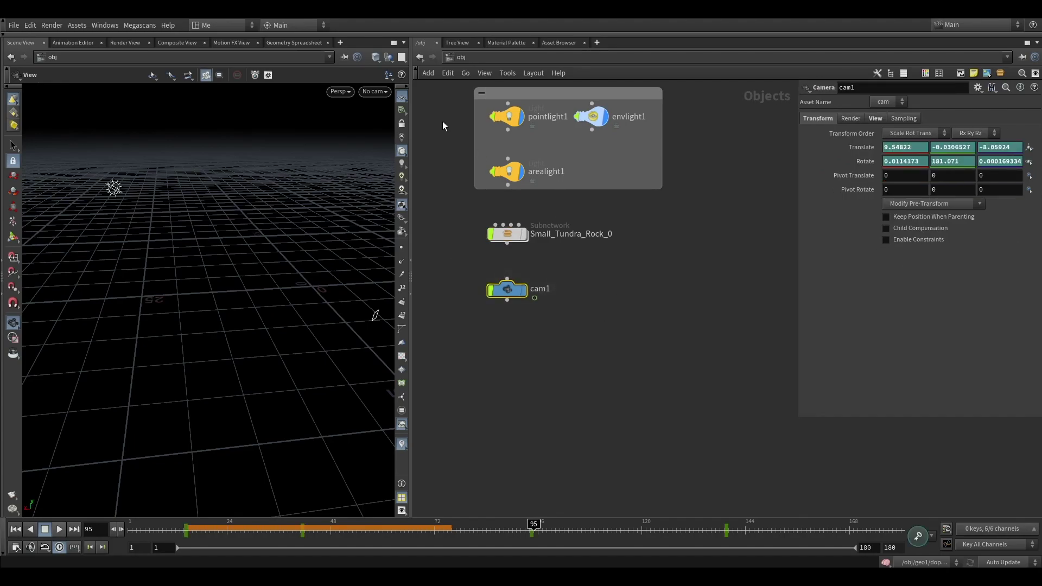
left_click_drag(217, 529, 131, 529)
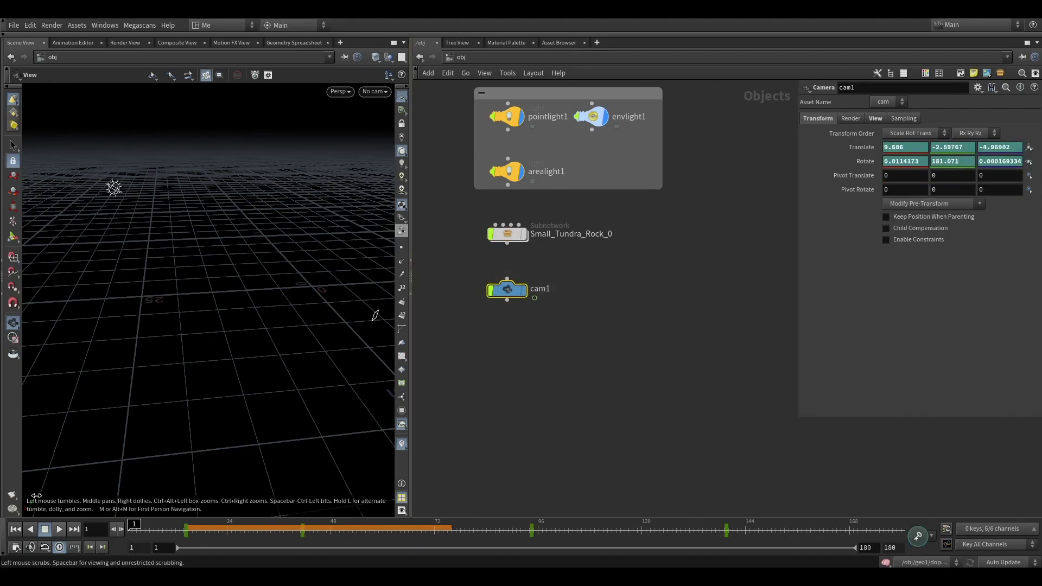
key("h")
Step: Open the out network and review the objects and image output settings of the rock_cool Mantra node
left_click(493, 59)
left_click(512, 119)
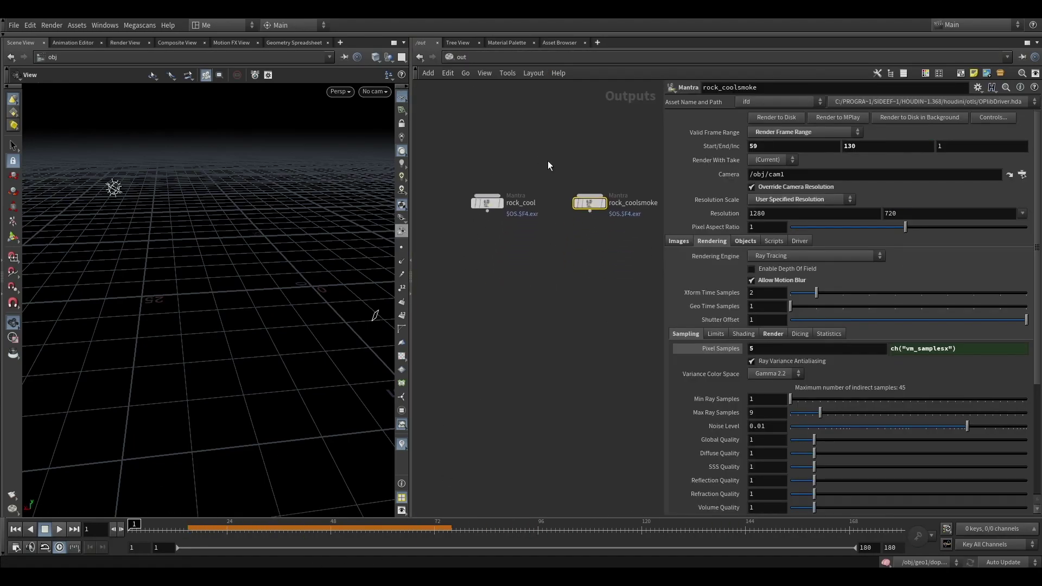
left_click_drag(428, 266, 531, 152)
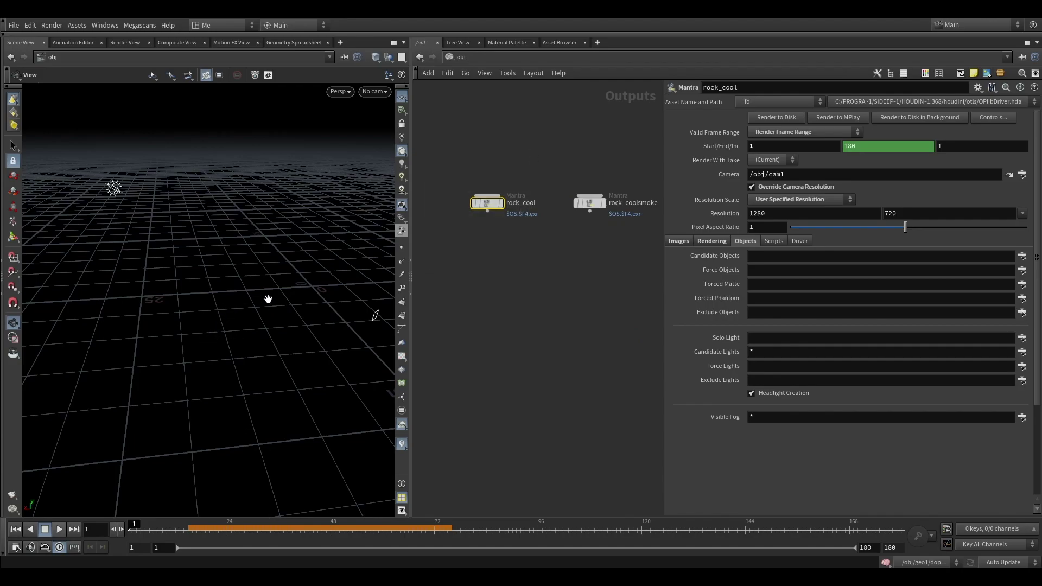
middle_click_drag(268, 300, 228, 299)
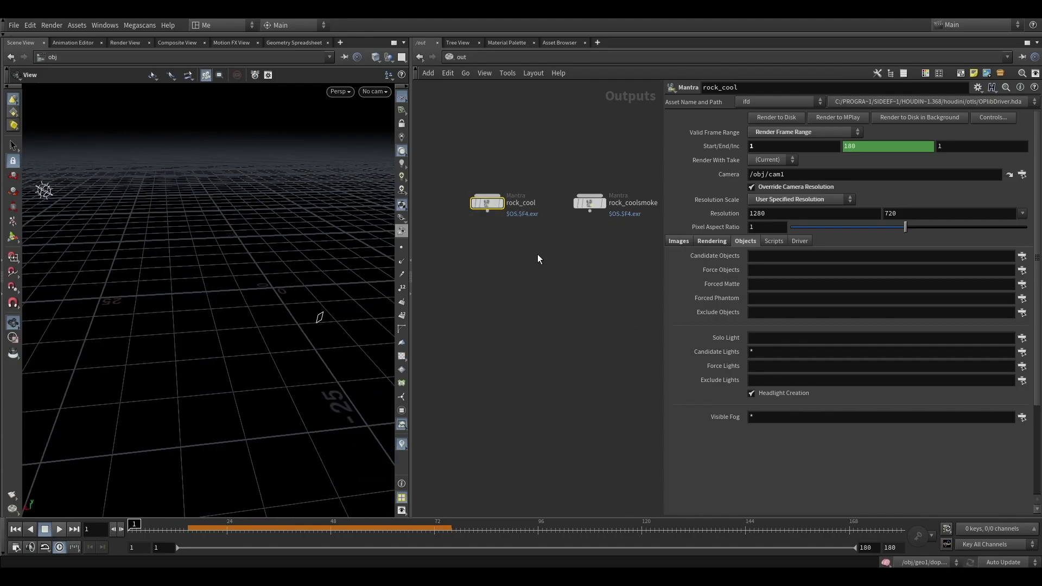
left_click(680, 240)
Step: Select rock_coolsmoke and examine its object settings, especially the Force Objects and Forced Matte entries
middle_click_drag(626, 257, 572, 243)
left_click_drag(590, 210, 526, 154)
left_click(745, 241)
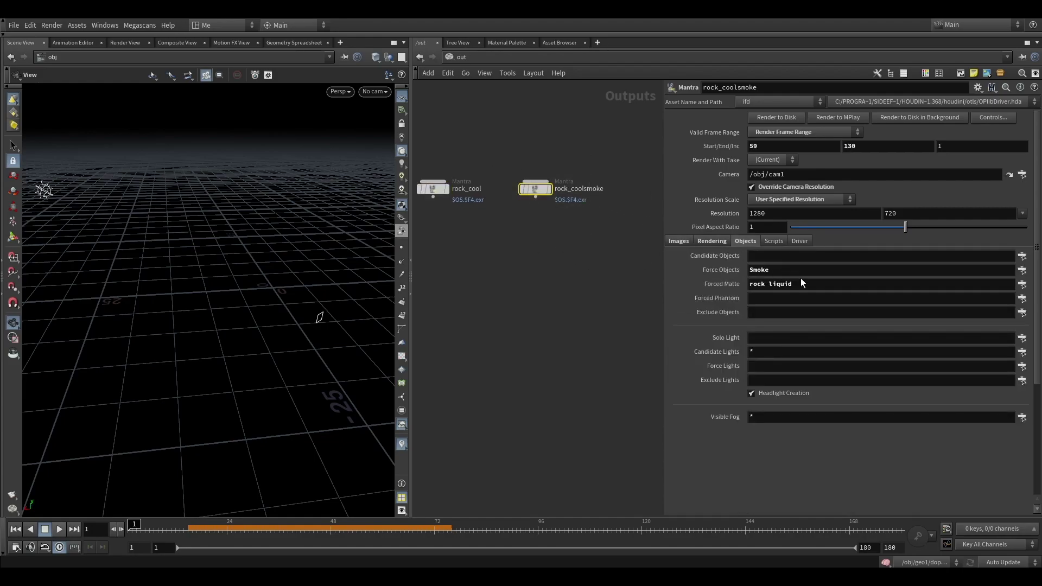
left_click_drag(800, 282, 712, 292)
left_click_drag(814, 290, 562, 314)
middle_click_drag(559, 305, 635, 311)
Step: Compare the rendering and sampling settings of rock_cool and rock_coolsmoke, ending with rock_cool selected
left_click_drag(586, 240, 459, 167)
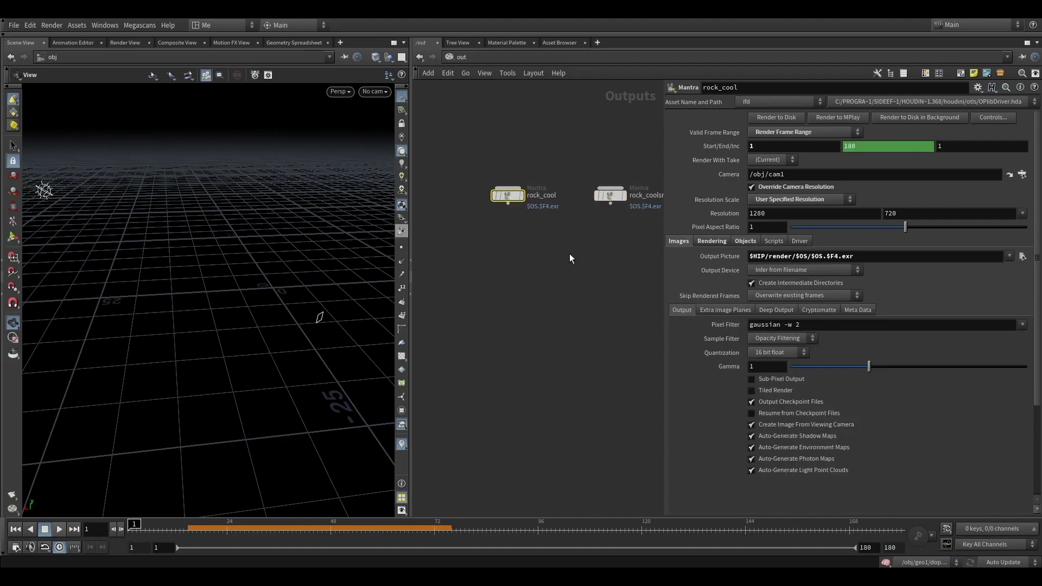
left_click(708, 244)
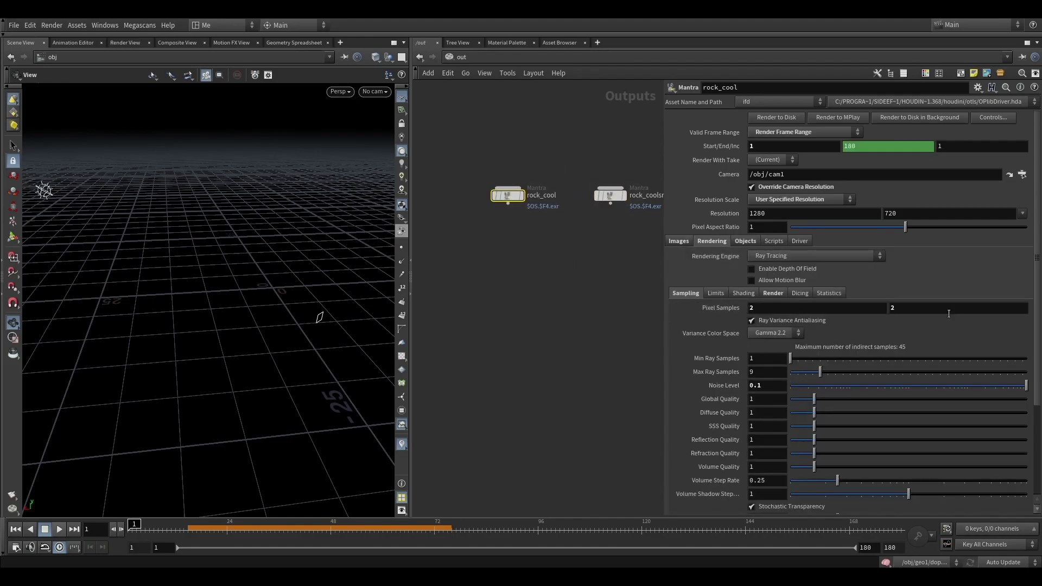
middle_click_drag(579, 303, 537, 302)
left_click_drag(589, 217, 549, 139)
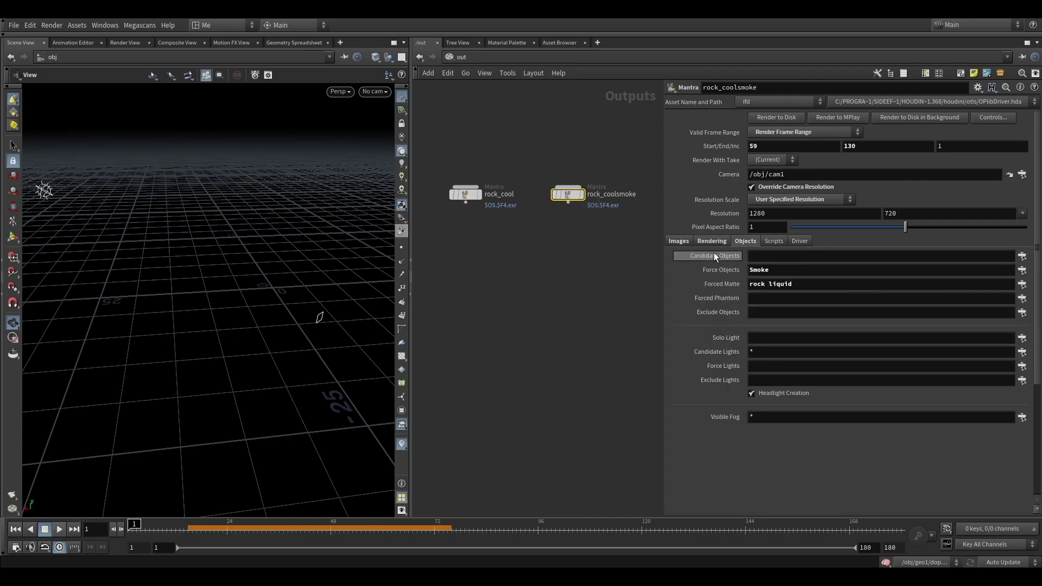
left_click(720, 242)
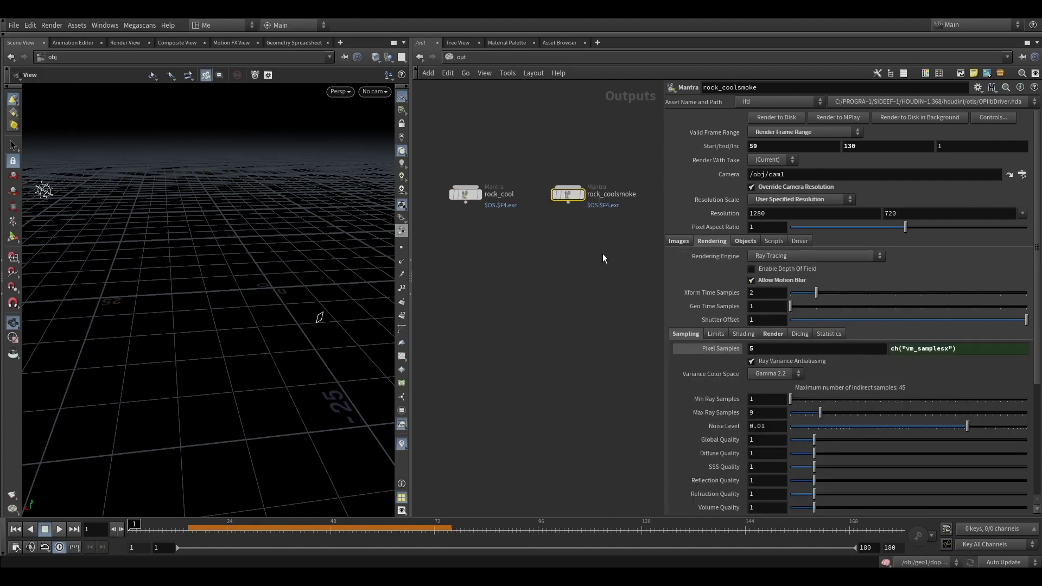
middle_click_drag(541, 243, 589, 264)
left_click_drag(572, 176, 474, 234)
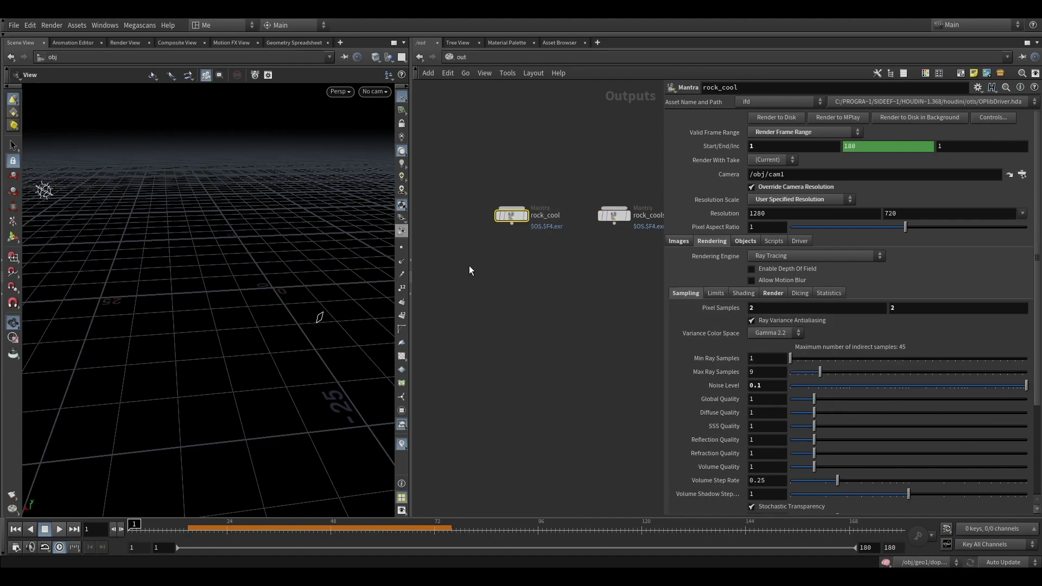